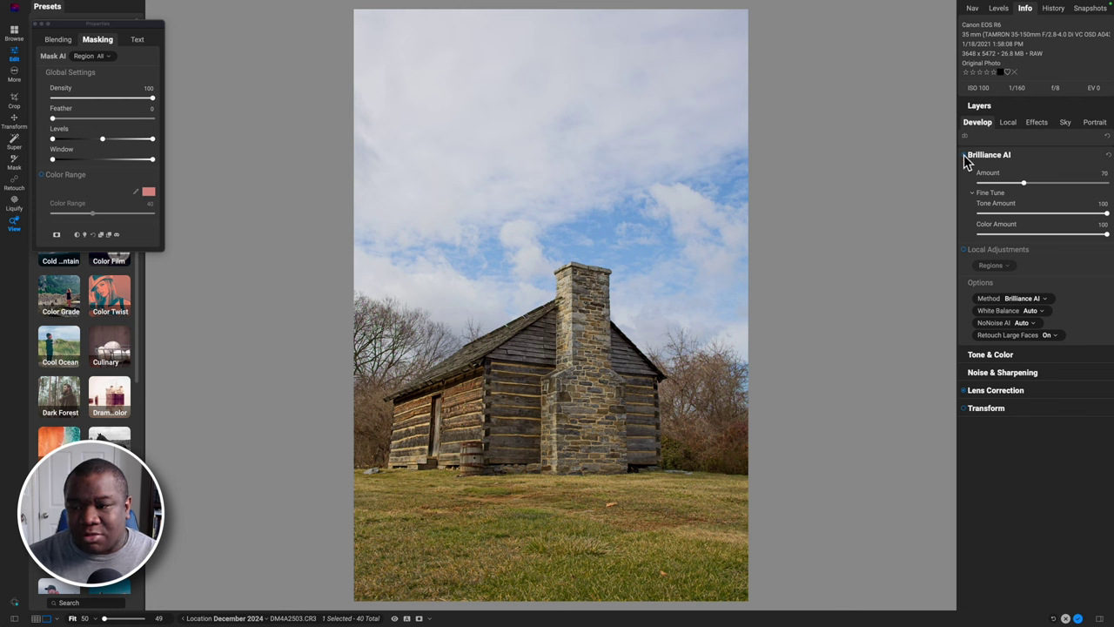
Compare the cabin photo with and without the Brilliance AI edit by toggling the preview.
{"action": "key", "text": "backslash"}
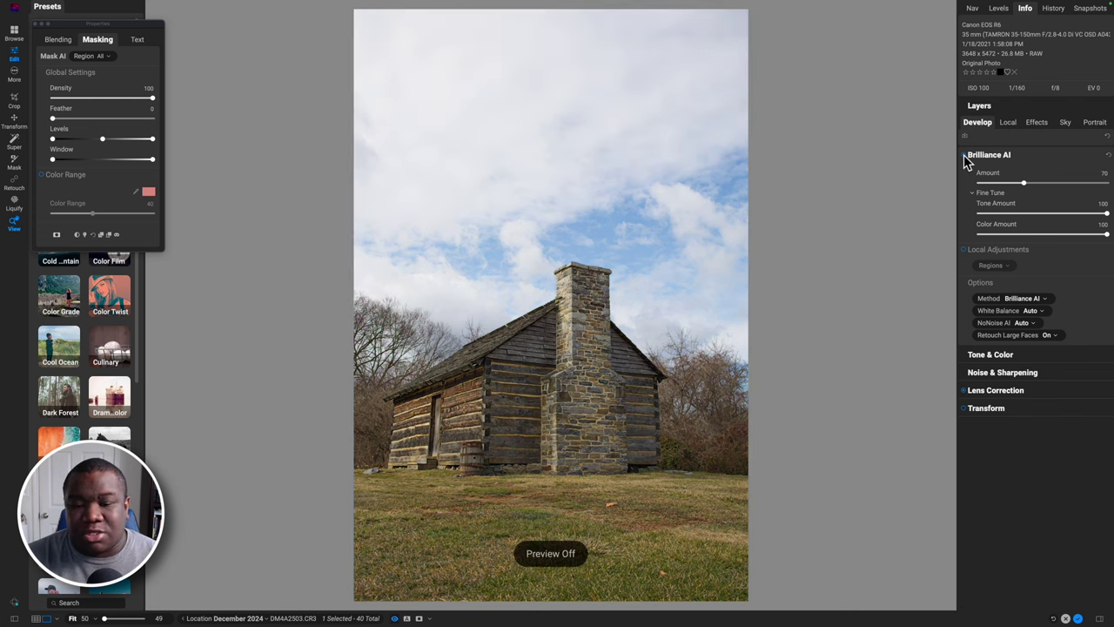
{"action": "key", "text": "backslash"}
{"action": "key", "text": "backslash"}
{"action": "key", "text": "backslash"}
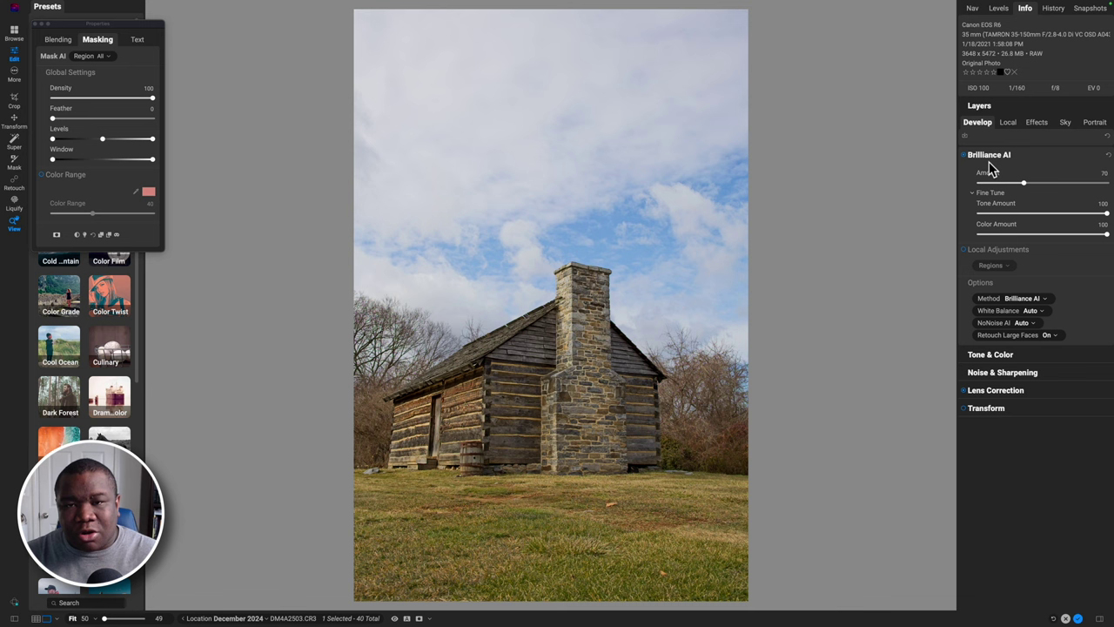
Set the Brilliance AI amount to 111.
{"action": "left_click_drag", "start_coordinate": [1028, 187], "coordinate": [1050, 197]}
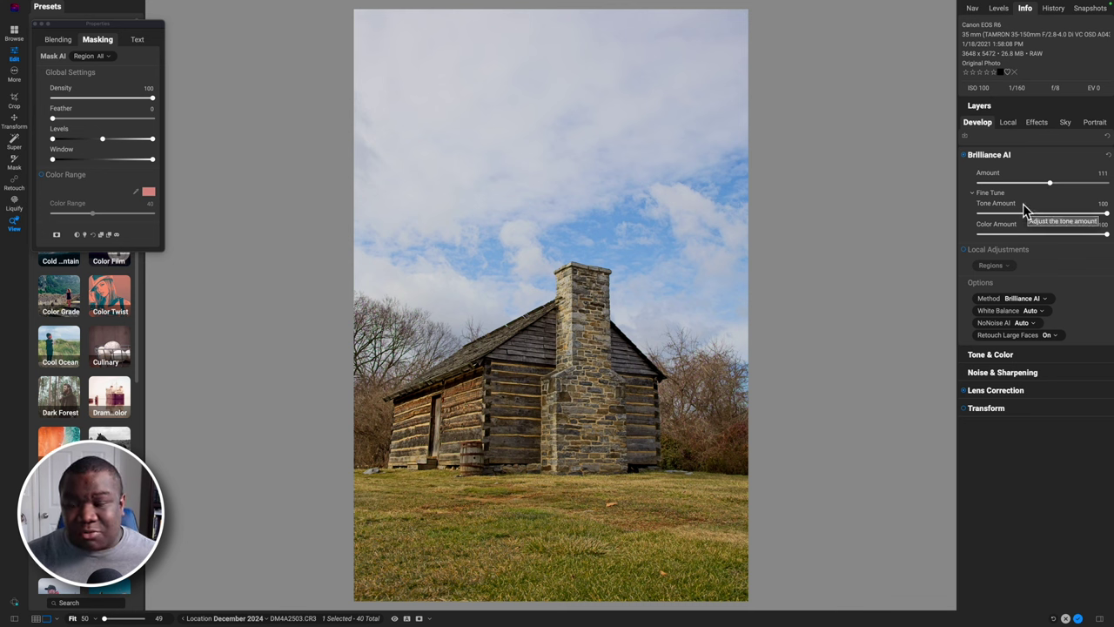
{"action": "left_click", "coordinate": [1001, 155]}
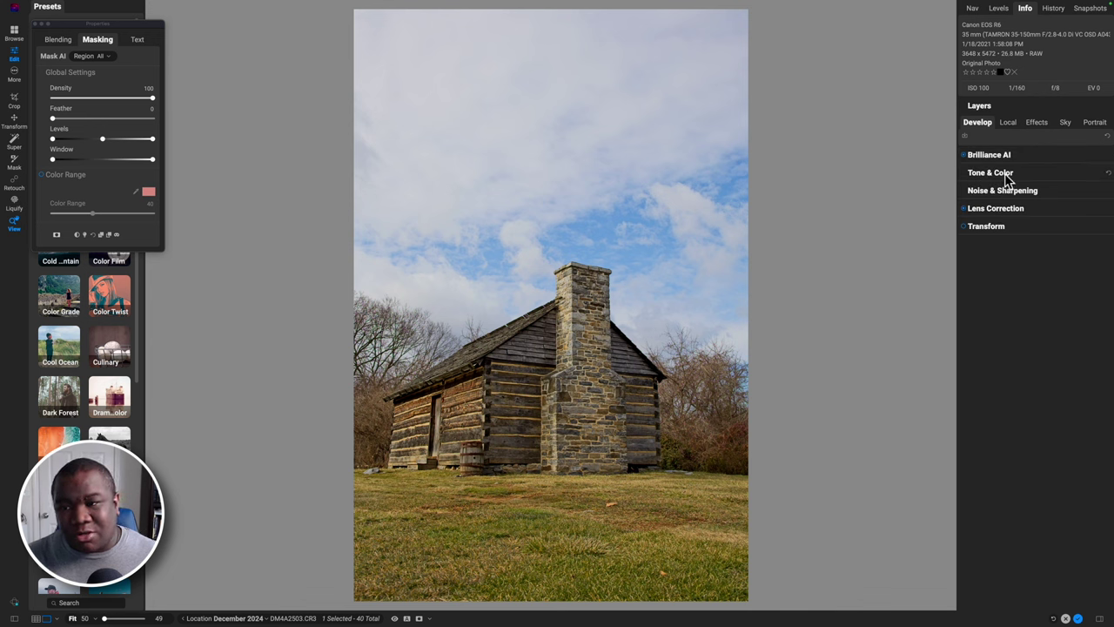
{"action": "left_click", "coordinate": [1003, 156]}
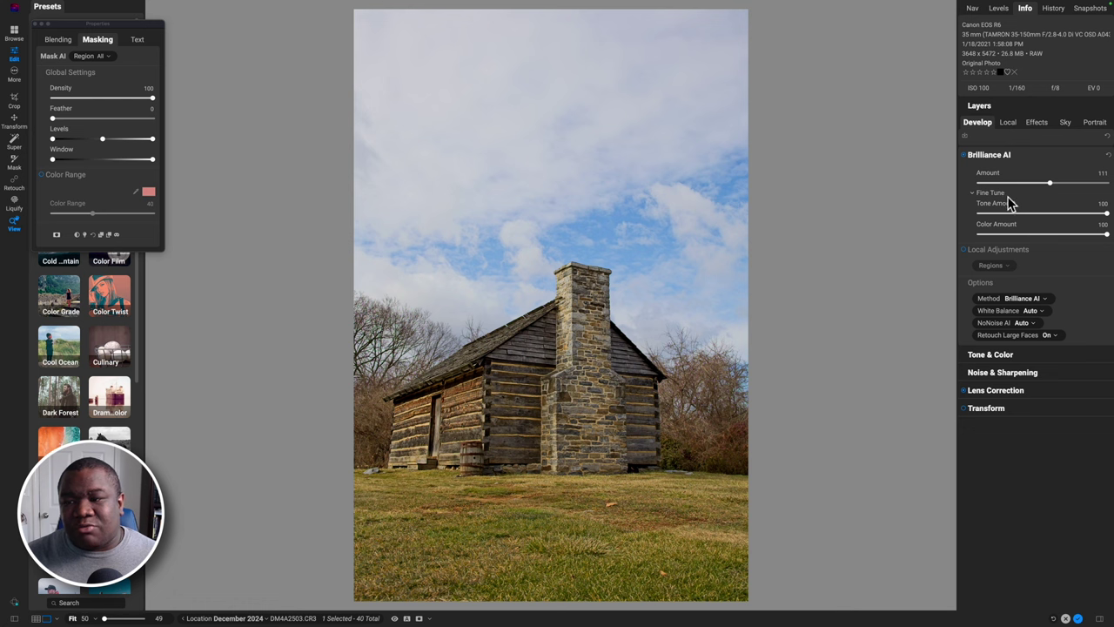
Examine the tone, structure and color values in the Tone & Color settings.
{"action": "left_click", "coordinate": [997, 355]}
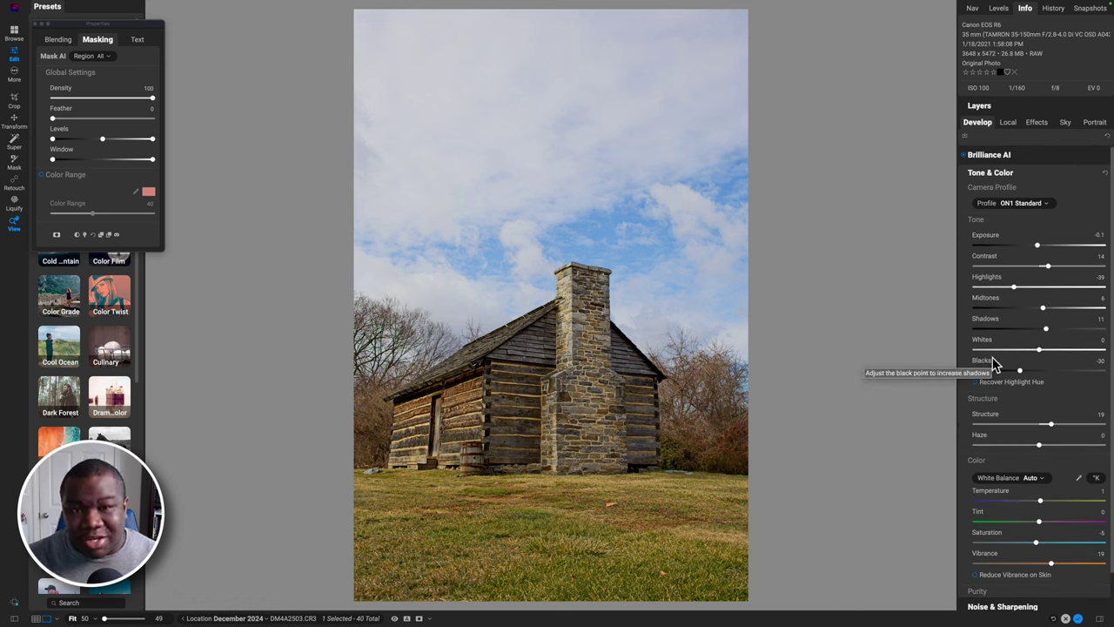
{"action": "left_click", "coordinate": [1003, 156]}
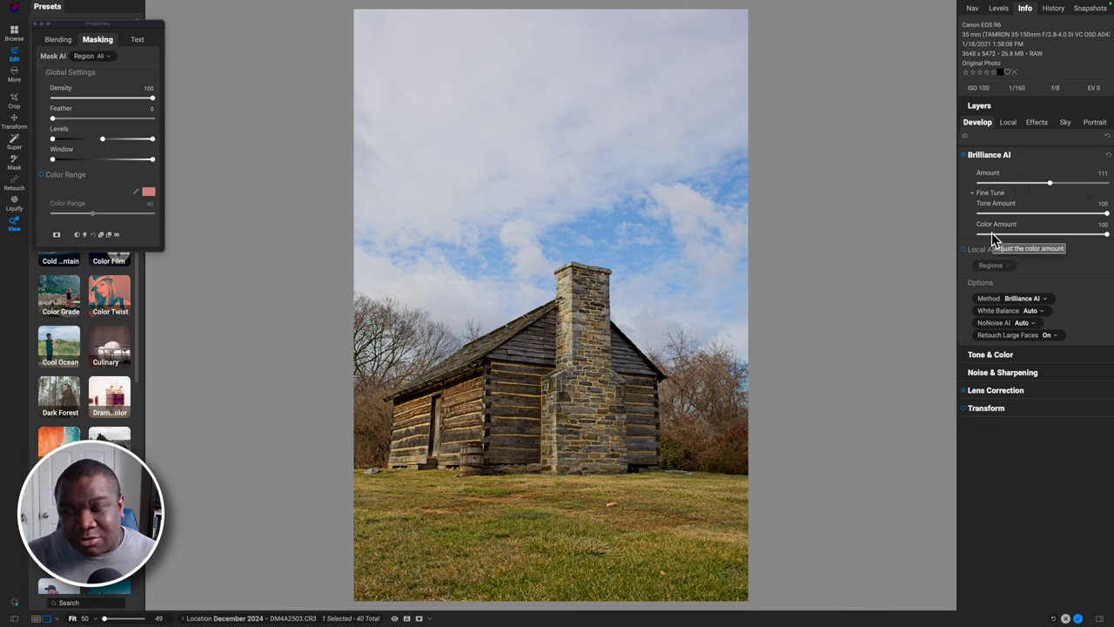
{"action": "left_click", "coordinate": [992, 157]}
{"action": "left_click", "coordinate": [997, 175]}
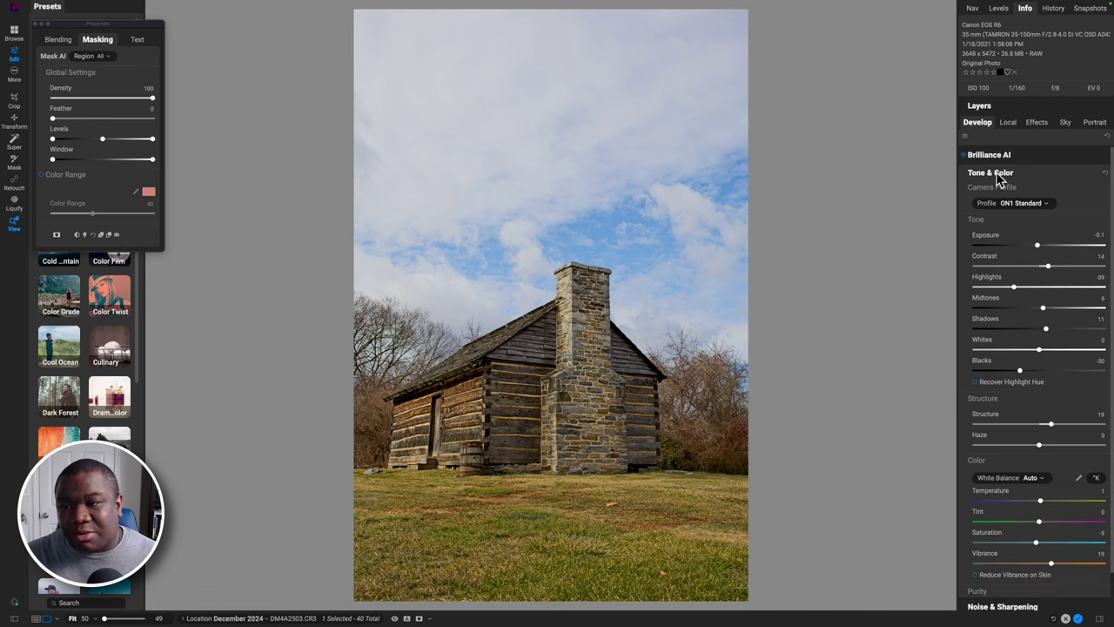
{"action": "left_click", "coordinate": [1005, 223]}
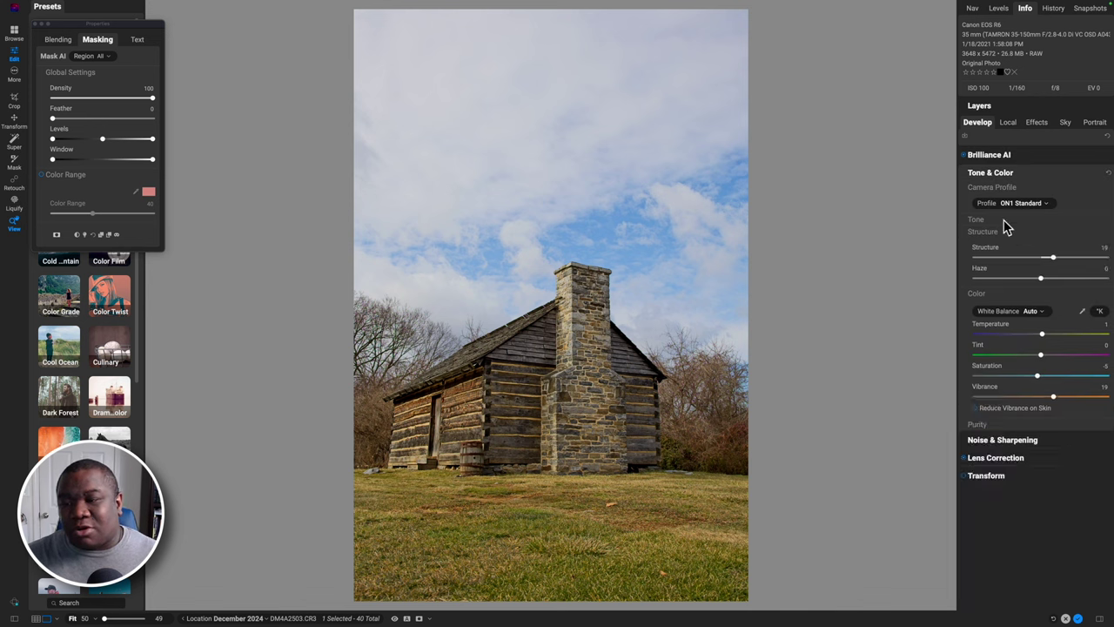
{"action": "left_click", "coordinate": [994, 234]}
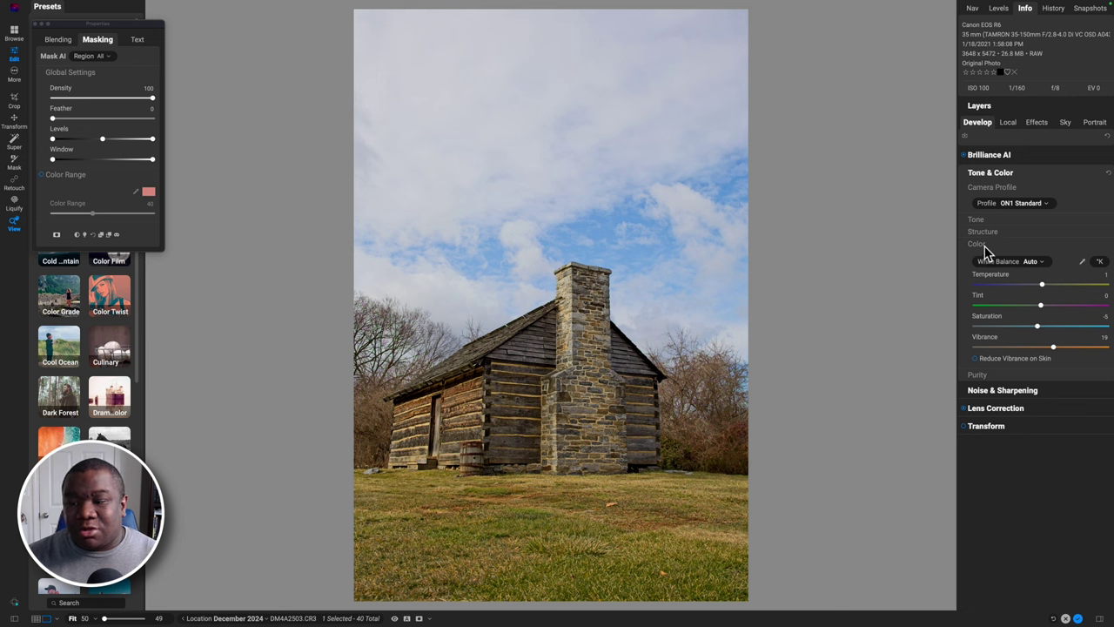
{"action": "left_click", "coordinate": [977, 219]}
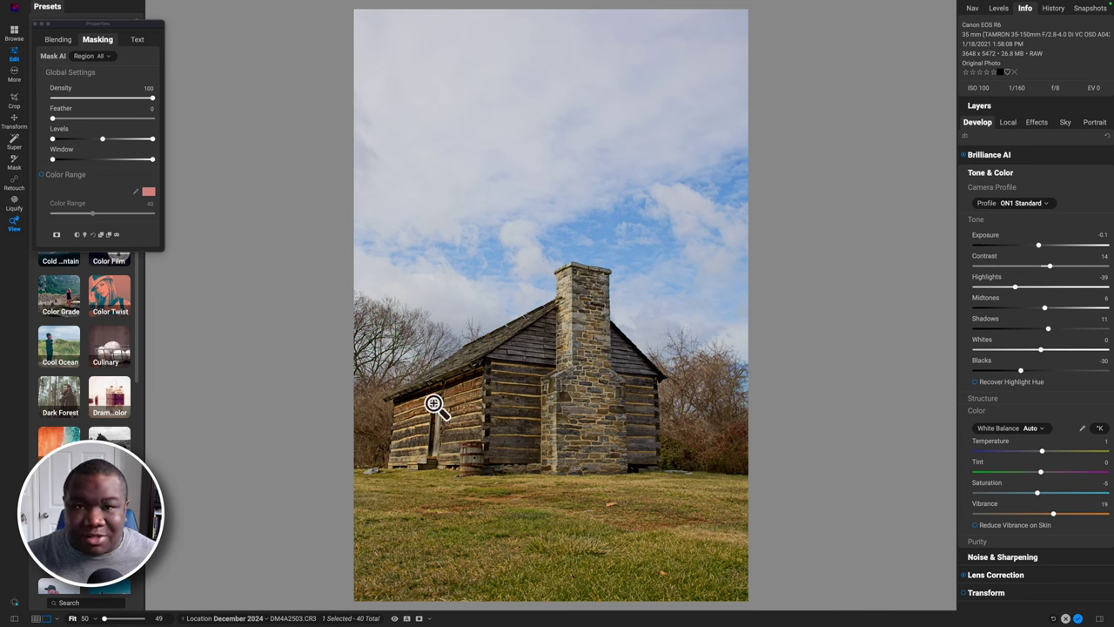
Change the photo's camera profile to ON1 Portrait and collapse the Tone & Color settings.
{"action": "left_click", "coordinate": [1033, 205]}
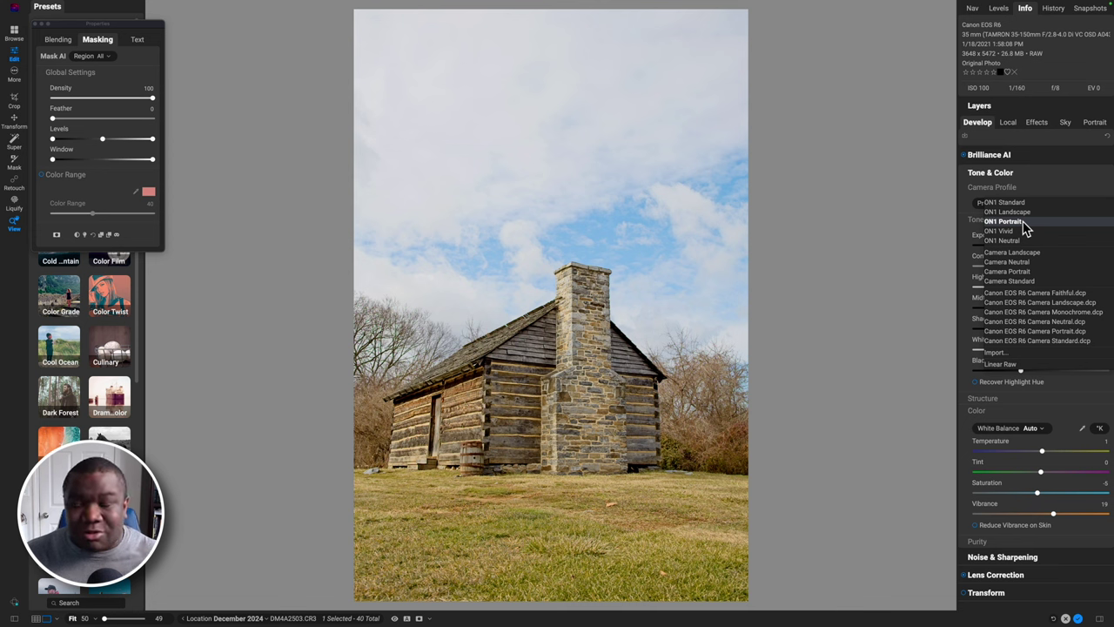
{"action": "left_click", "coordinate": [1024, 222]}
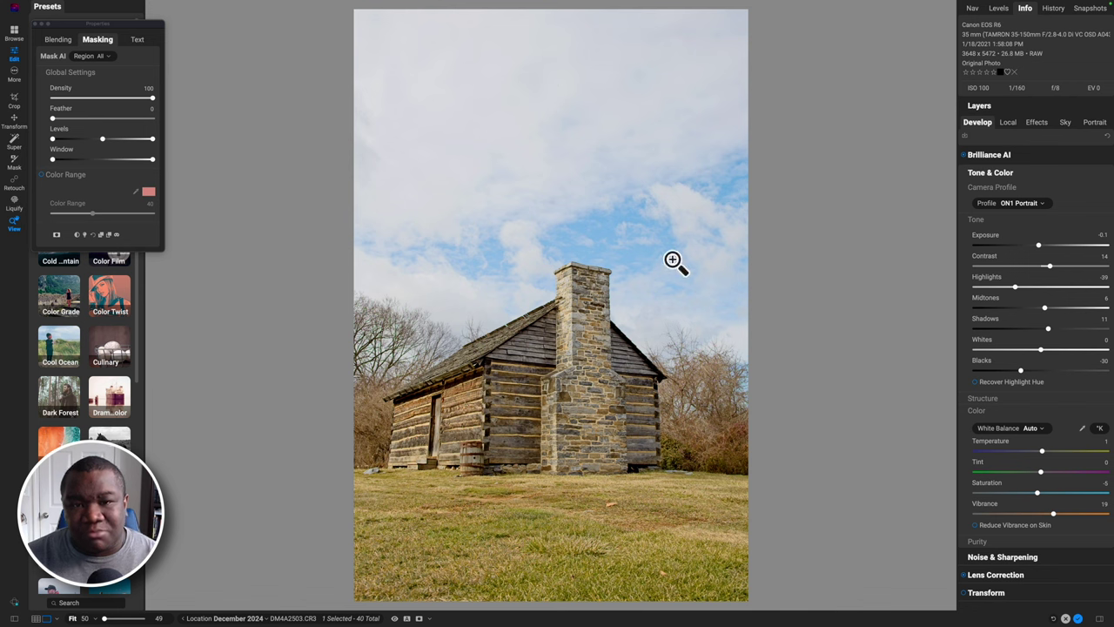
{"action": "left_click", "coordinate": [1001, 173]}
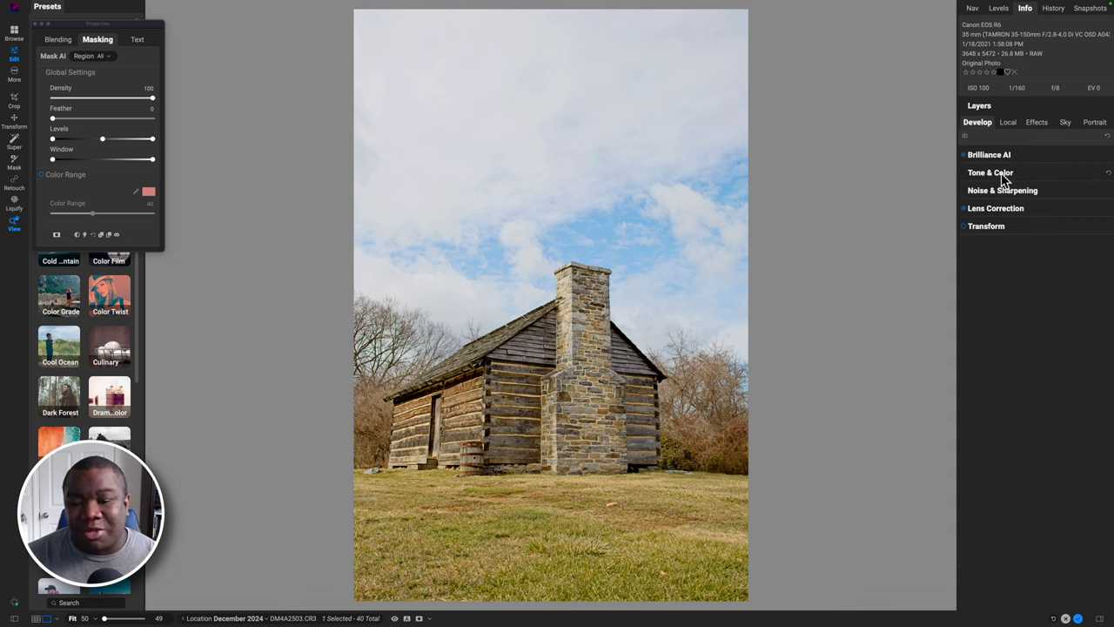
Add a new local adjustment to the cabin photo.
{"action": "left_click", "coordinate": [1007, 122]}
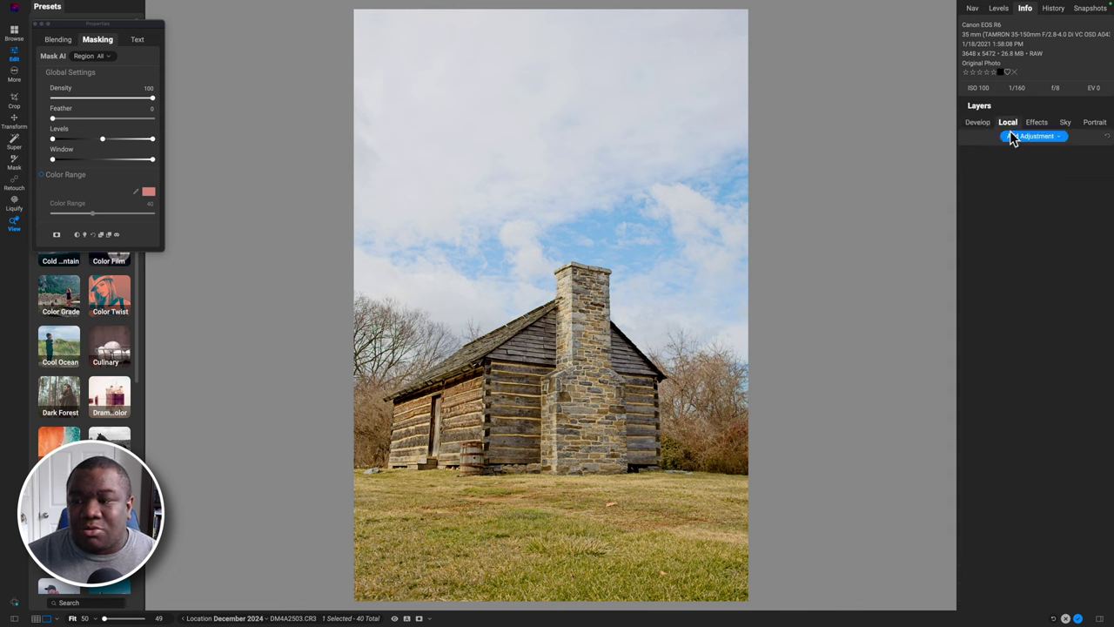
{"action": "left_click", "coordinate": [1031, 139]}
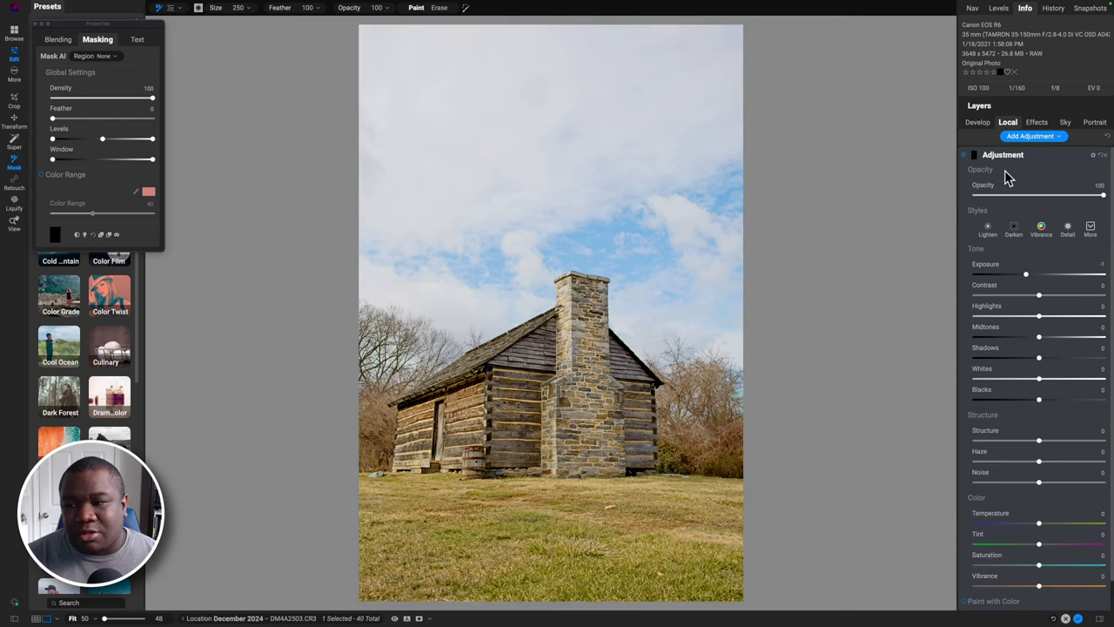
Paint a diagonal test stroke from the sky down across the cabin in mask view and reset the mask.
{"action": "key", "text": "super+m"}
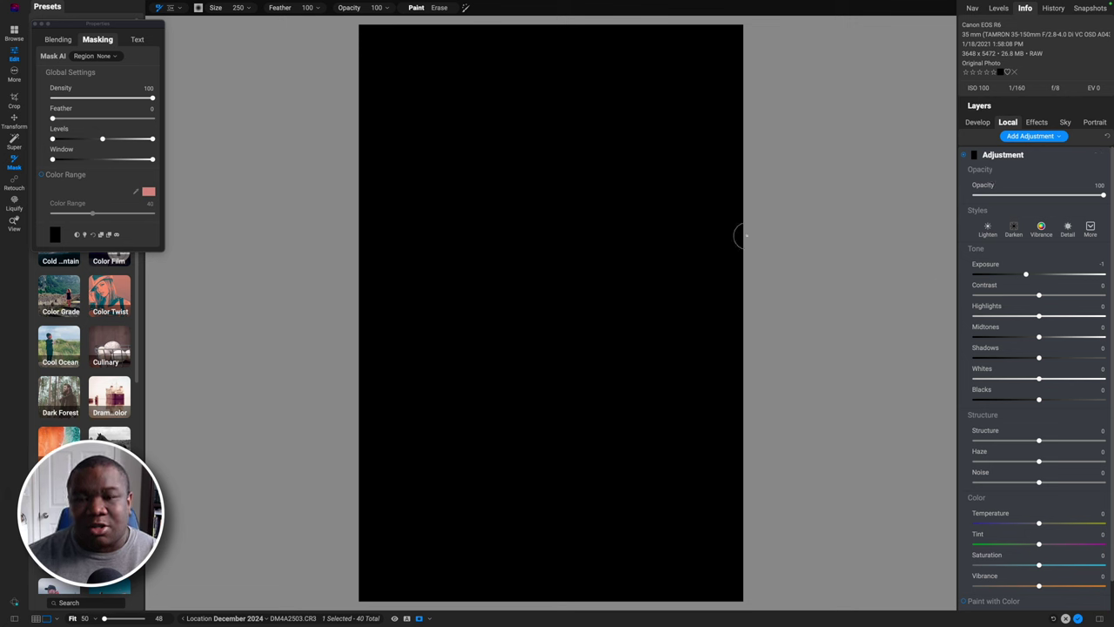
{"action": "left_click_drag", "start_coordinate": [602, 189], "coordinate": [484, 357]}
{"action": "left_click_drag", "start_coordinate": [418, 456], "coordinate": [405, 471]}
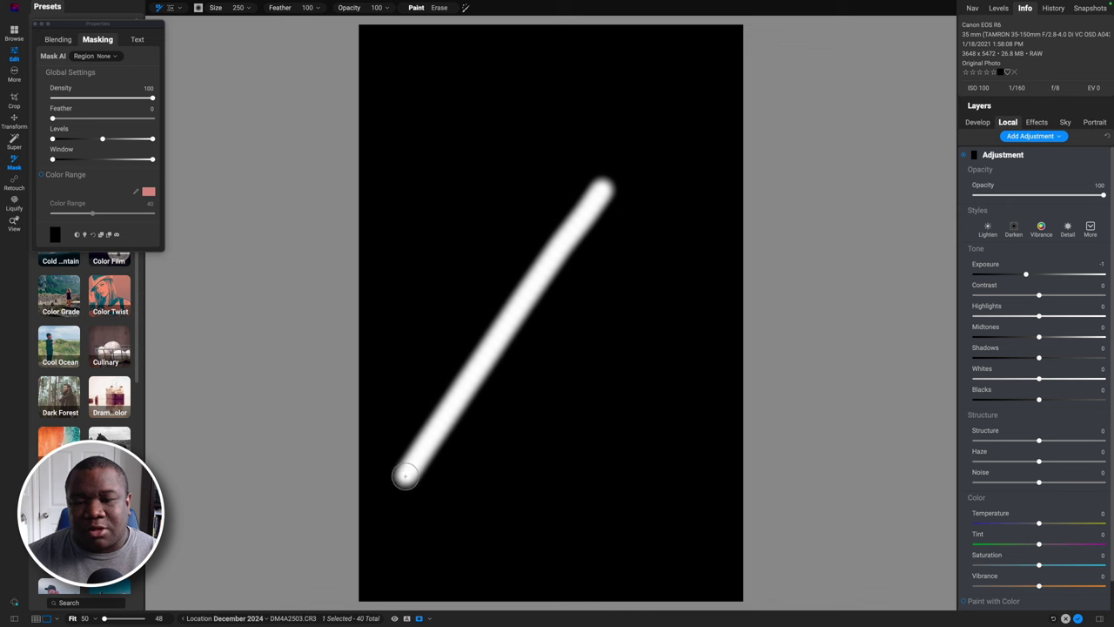
{"action": "key", "text": "super+m"}
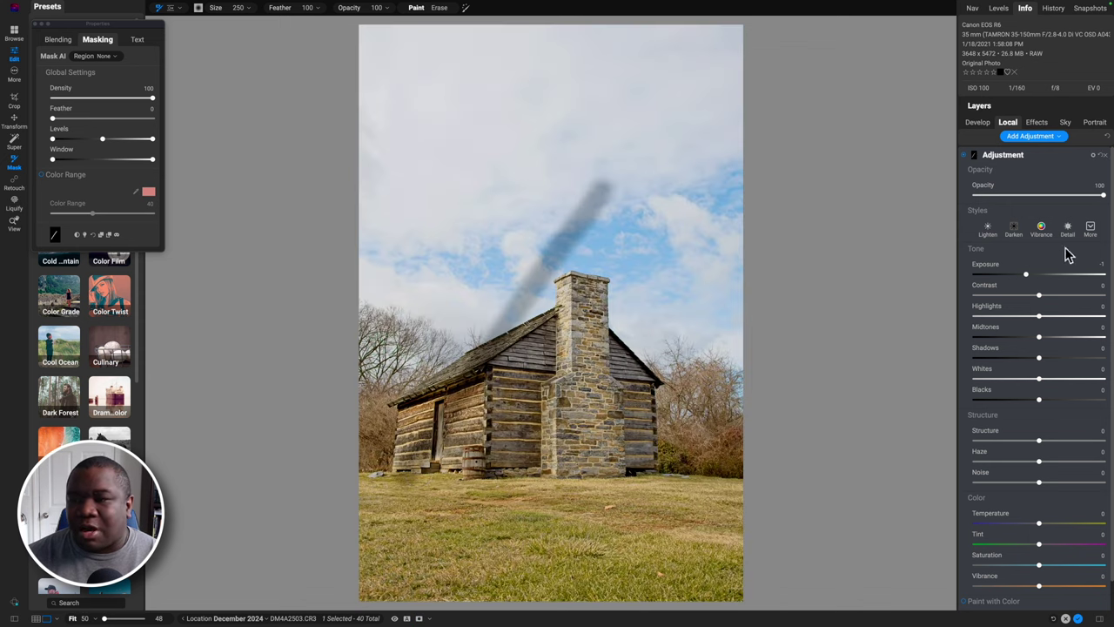
{"action": "left_click", "coordinate": [93, 234]}
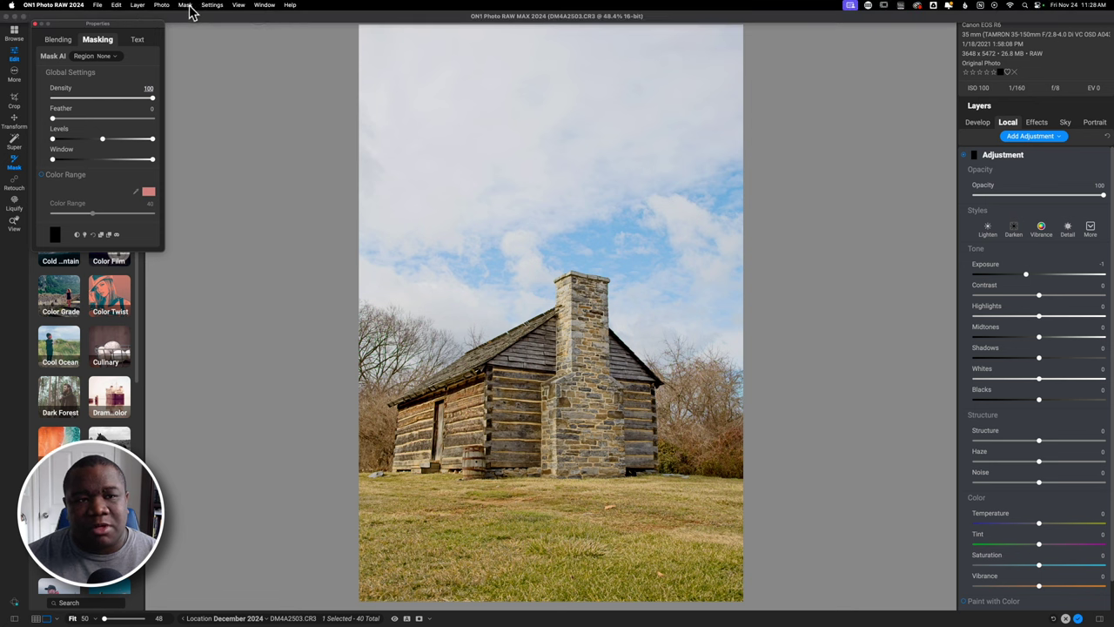
Create a sky mask for the local adjustment and invert it so that only the sky is affected.
{"action": "left_click", "coordinate": [186, 5]}
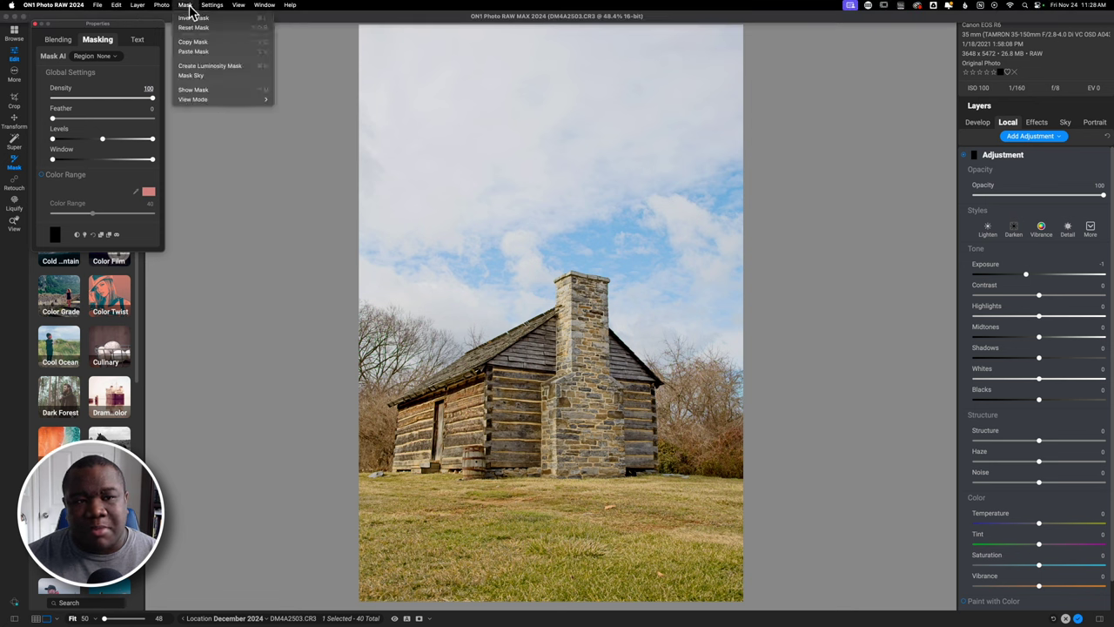
{"action": "left_click", "coordinate": [226, 77]}
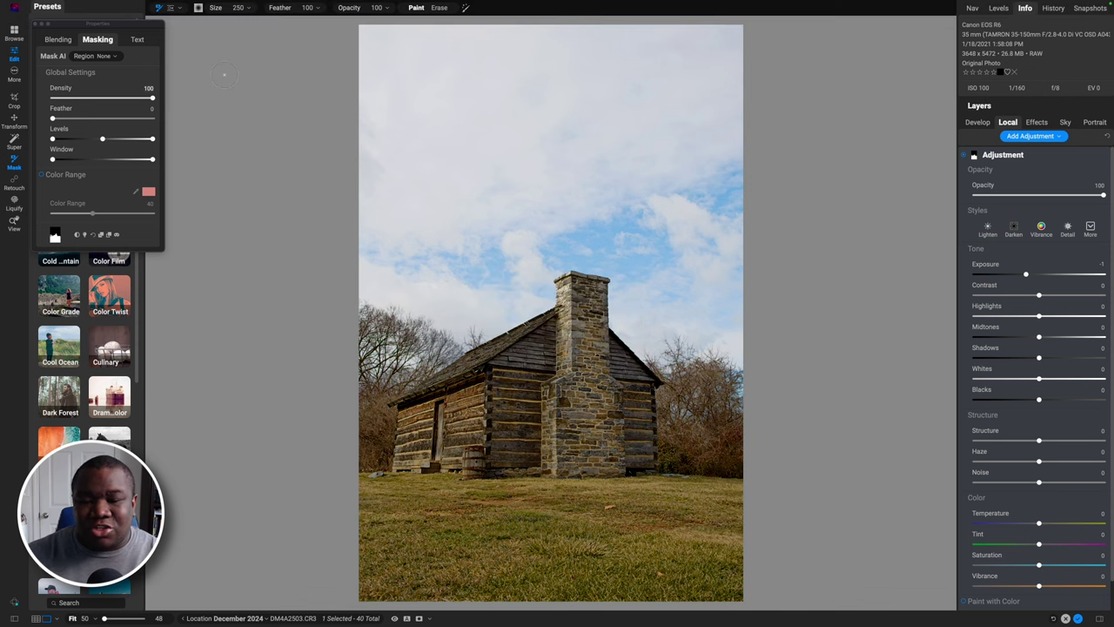
{"action": "key", "text": "slash"}
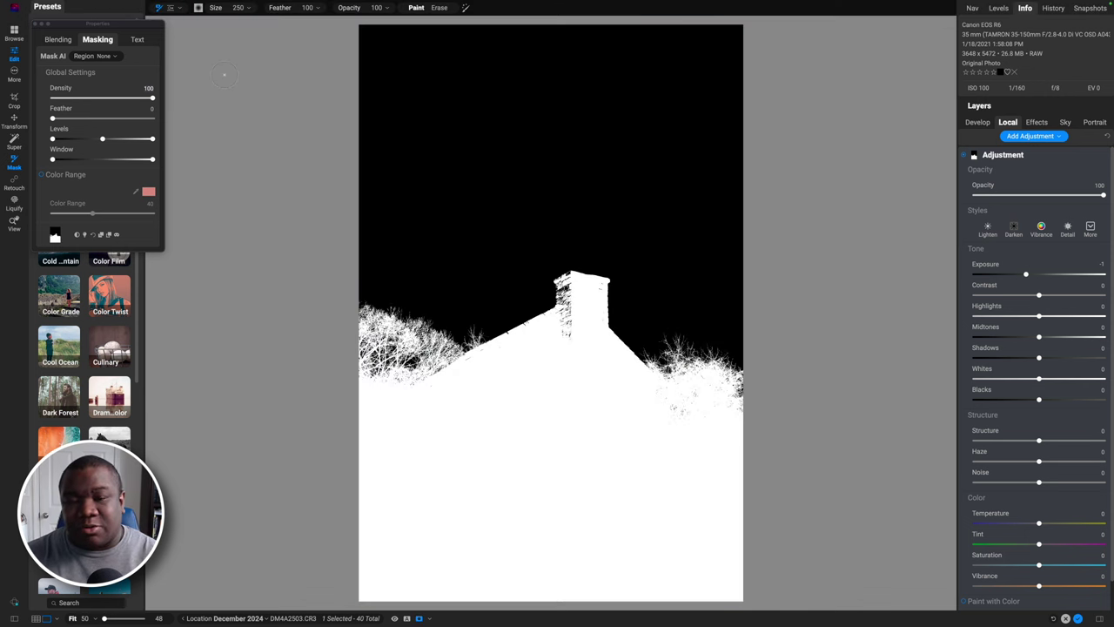
{"action": "left_click", "coordinate": [78, 235]}
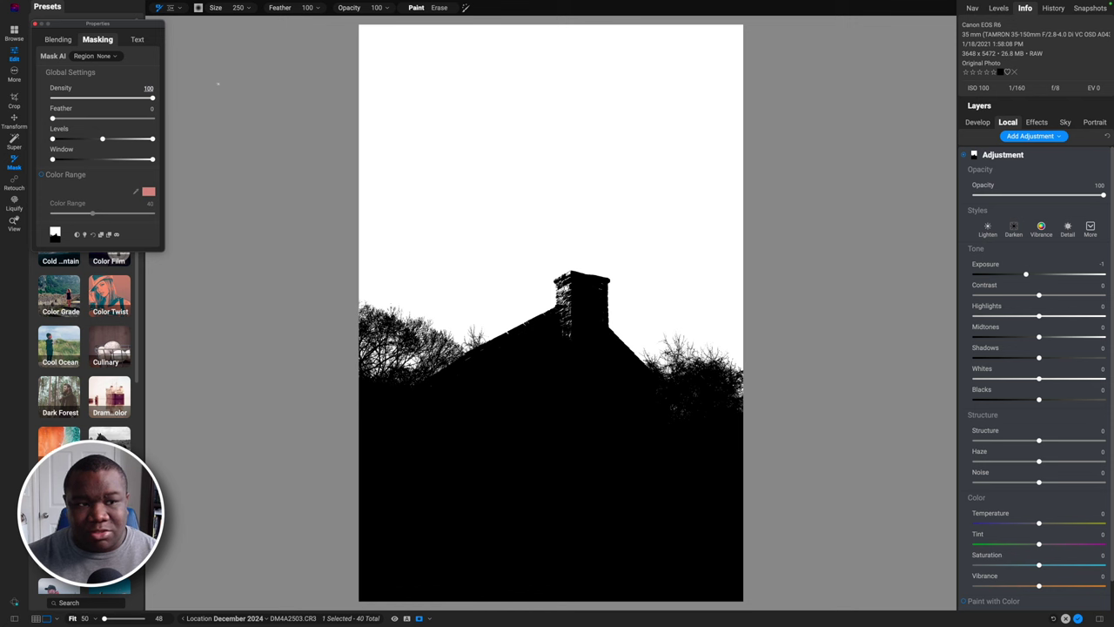
Set the sky mask's feather to 5 and hide the mask view.
{"action": "left_click_drag", "start_coordinate": [52, 120], "coordinate": [54, 120]}
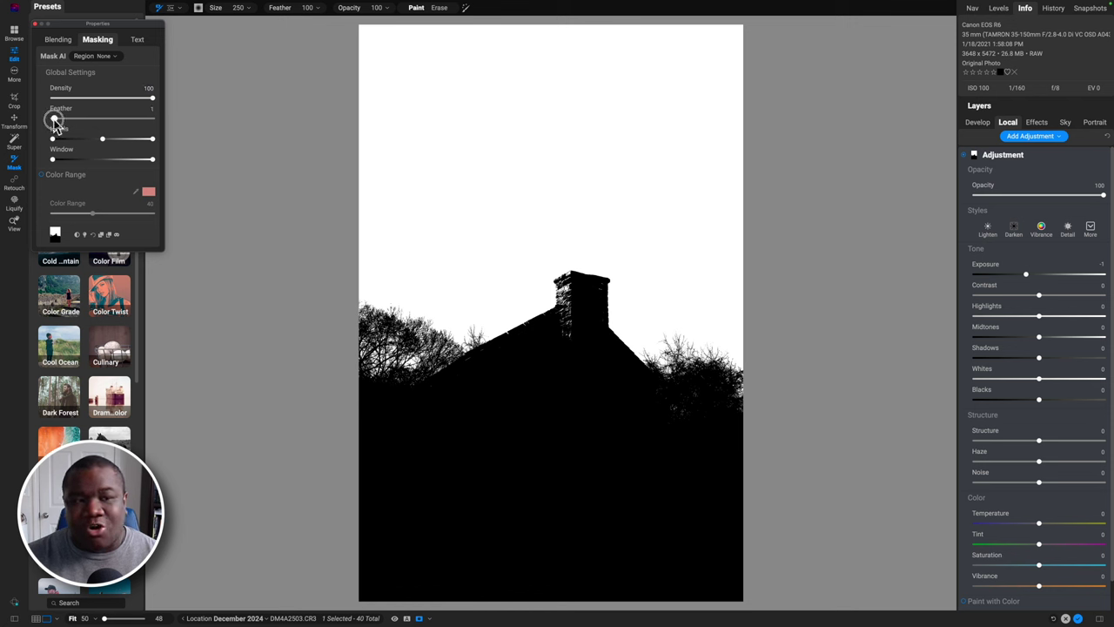
{"action": "left_click_drag", "start_coordinate": [54, 122], "coordinate": [57, 121]}
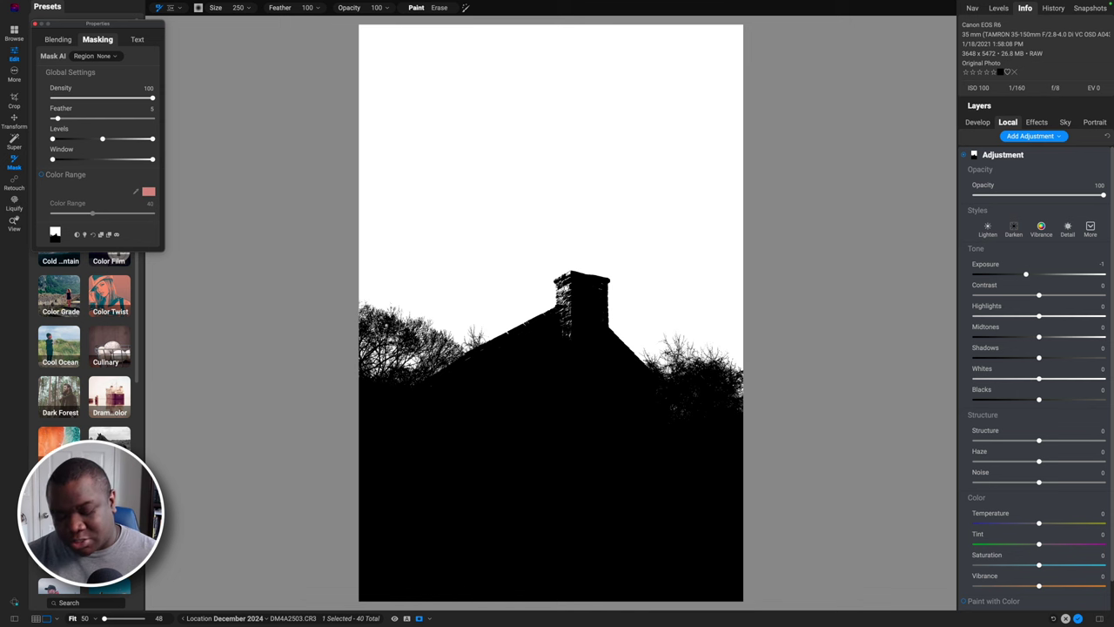
{"action": "key", "text": "ctrl+m"}
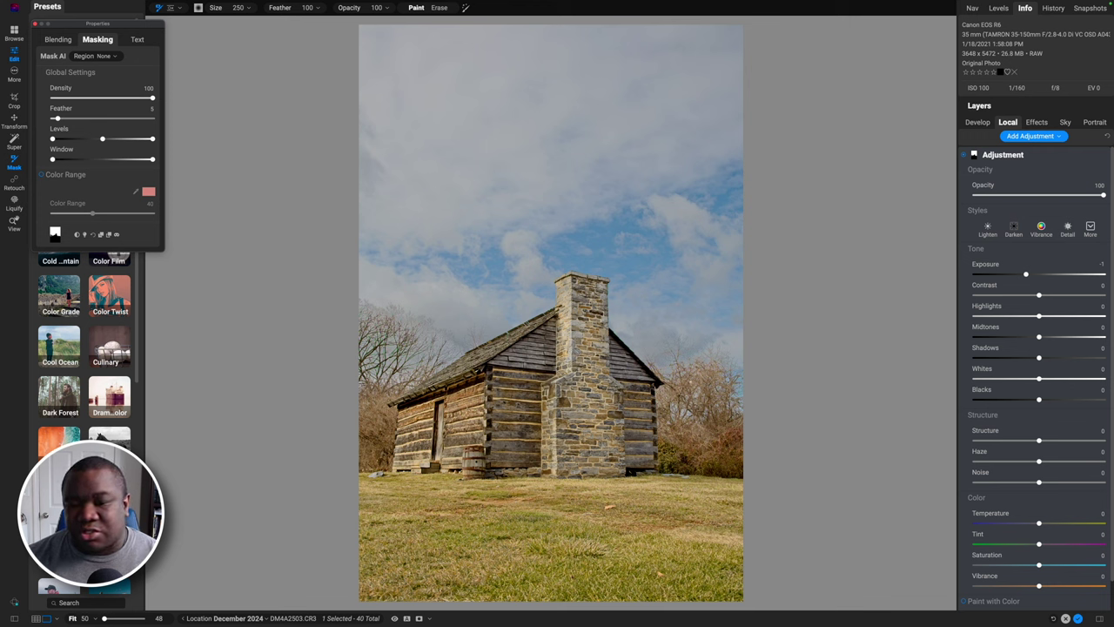
Set the sky adjustment's exposure to -0.5, highlights to -9, whites to 19 and blacks to -6.
{"action": "double_click", "coordinate": [999, 272]}
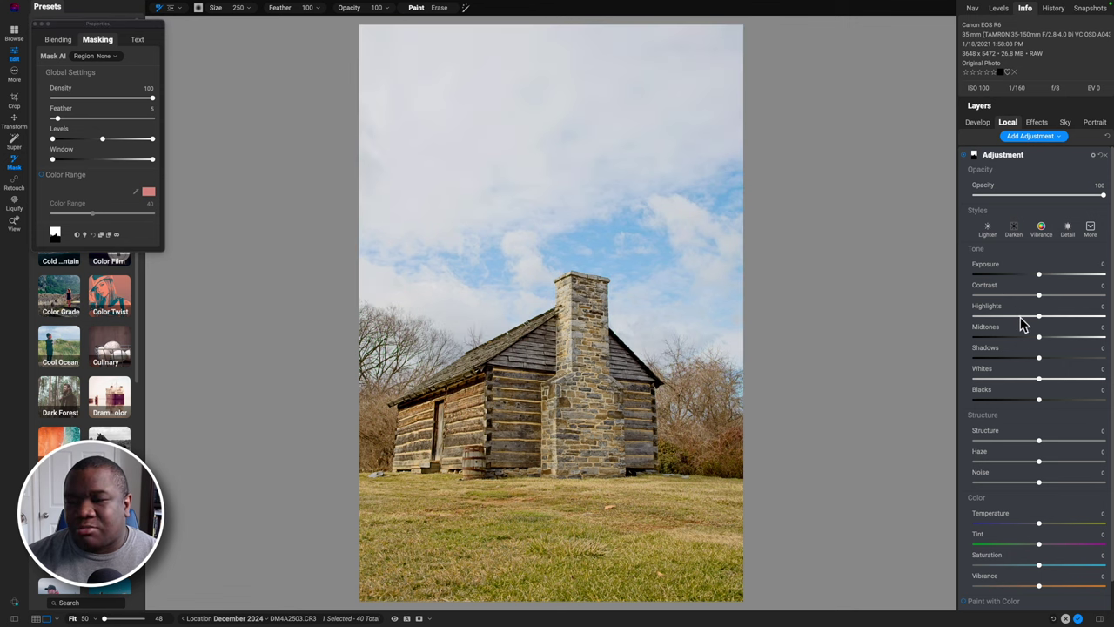
{"action": "mouse_move", "coordinate": [1036, 316]}
{"action": "left_mouse_down"}
{"action": "mouse_move", "coordinate": [1022, 318]}
{"action": "mouse_move", "coordinate": [1031, 329]}
{"action": "left_mouse_up"}
{"action": "left_click_drag", "start_coordinate": [1041, 380], "coordinate": [1049, 386]}
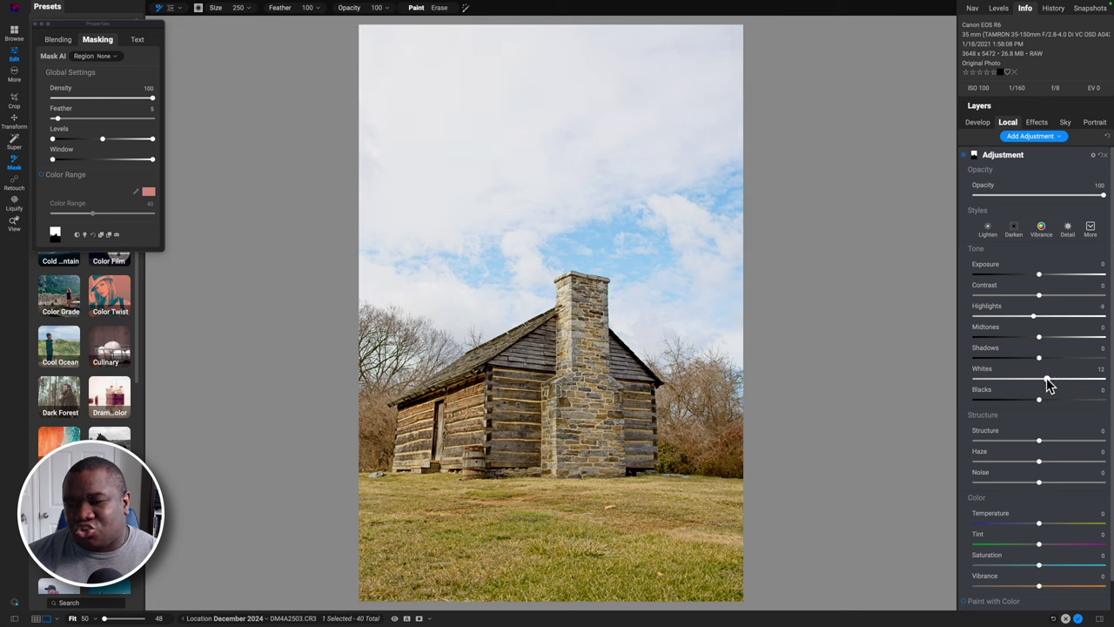
{"action": "left_click_drag", "start_coordinate": [1040, 275], "coordinate": [1033, 275]}
{"action": "left_click_drag", "start_coordinate": [1048, 382], "coordinate": [1054, 386]}
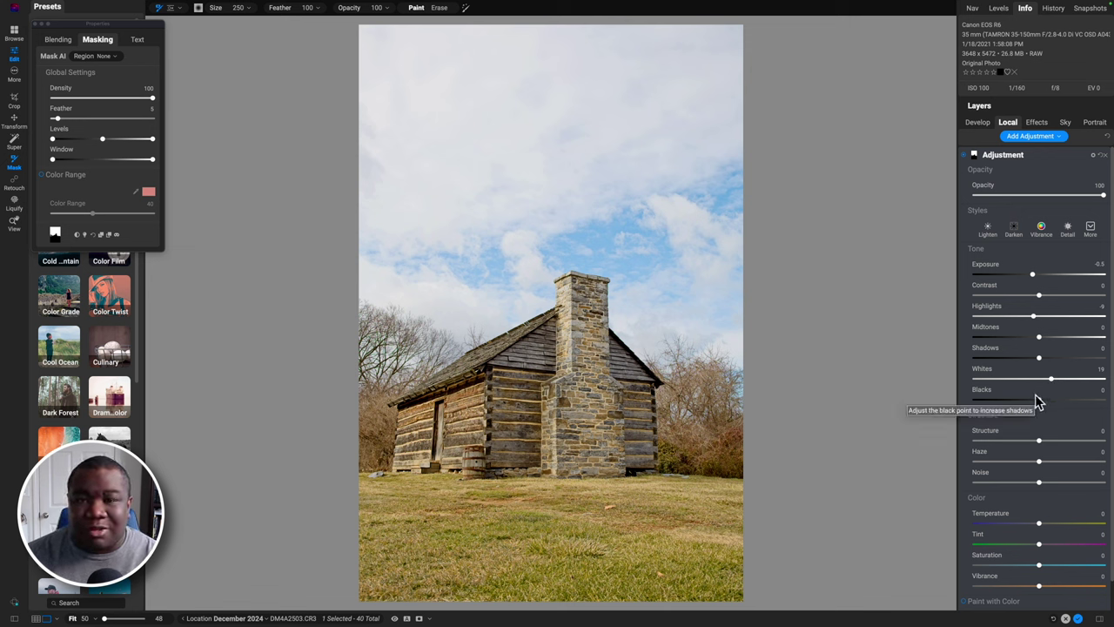
{"action": "left_click_drag", "start_coordinate": [1039, 399], "coordinate": [1035, 399]}
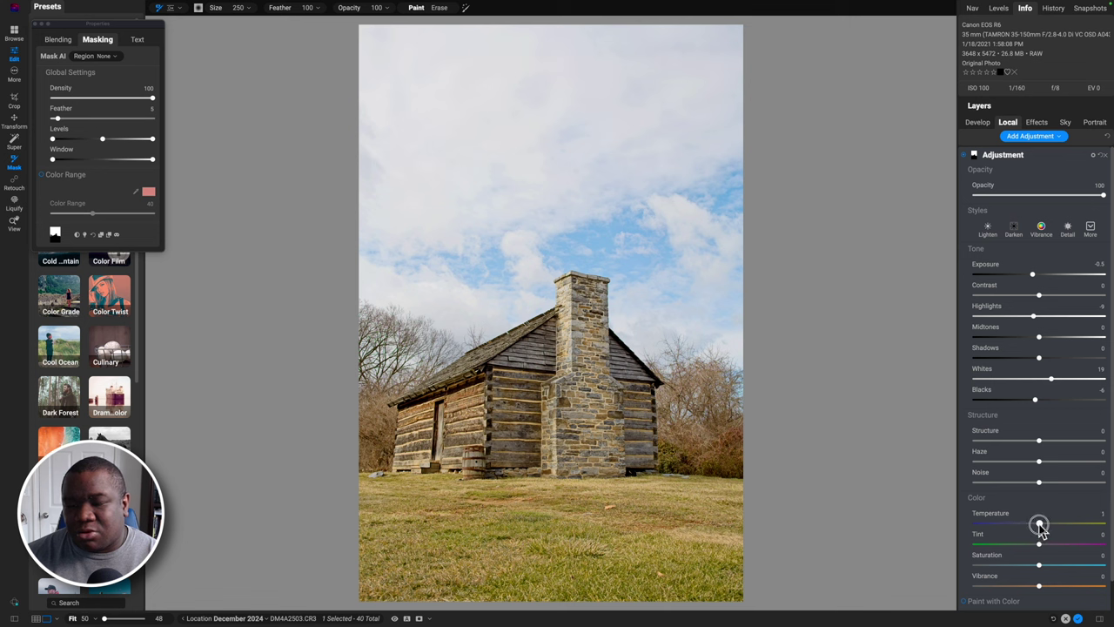
Set the sky adjustment's temperature to -9, saturation to 7 and vibrance to 12.
{"action": "left_click_drag", "start_coordinate": [1041, 528], "coordinate": [1034, 528]}
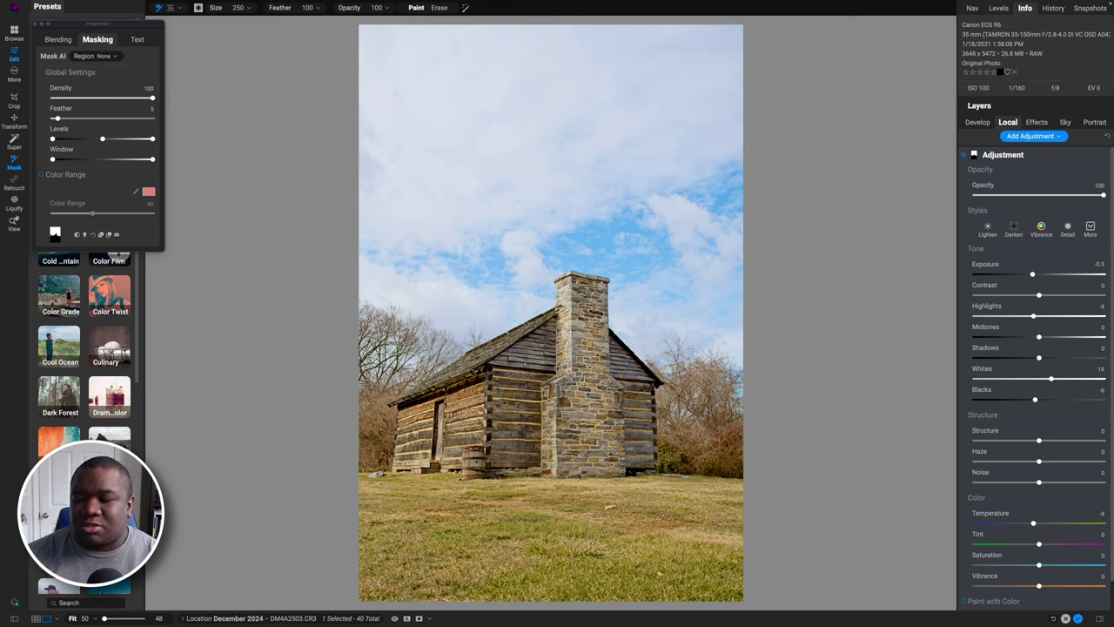
{"action": "mouse_move", "coordinate": [1039, 585]}
{"action": "left_mouse_down"}
{"action": "mouse_move", "coordinate": [1047, 590]}
{"action": "mouse_move", "coordinate": [1045, 568]}
{"action": "left_mouse_up"}
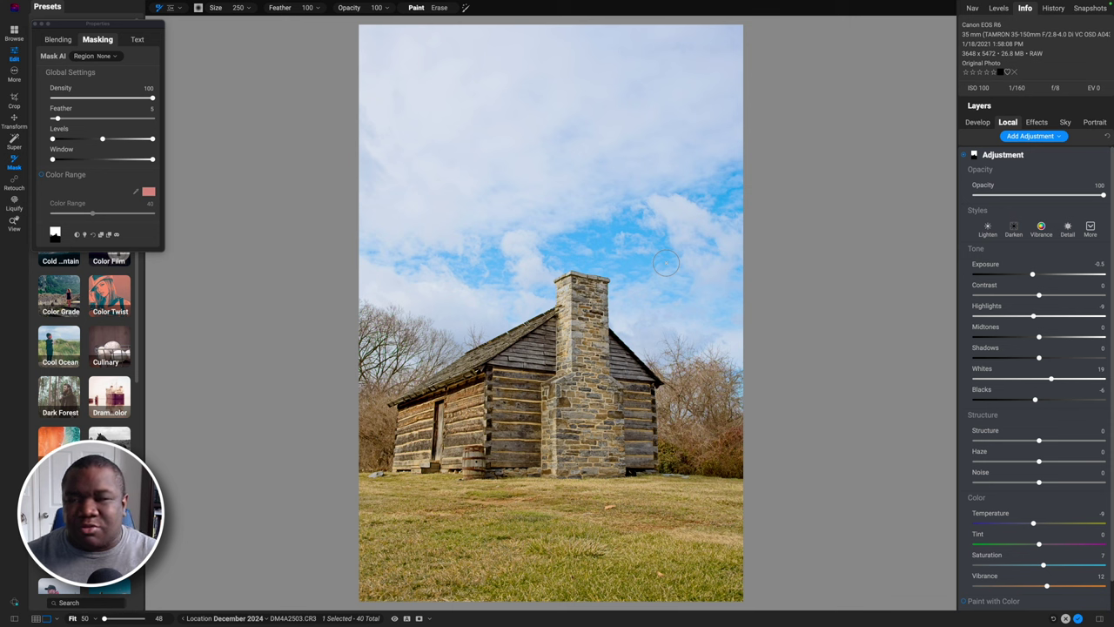
Add a second local adjustment with an inverted linear gradient mask over the grass and set its exposure to -0.85.
{"action": "left_click", "coordinate": [1033, 136]}
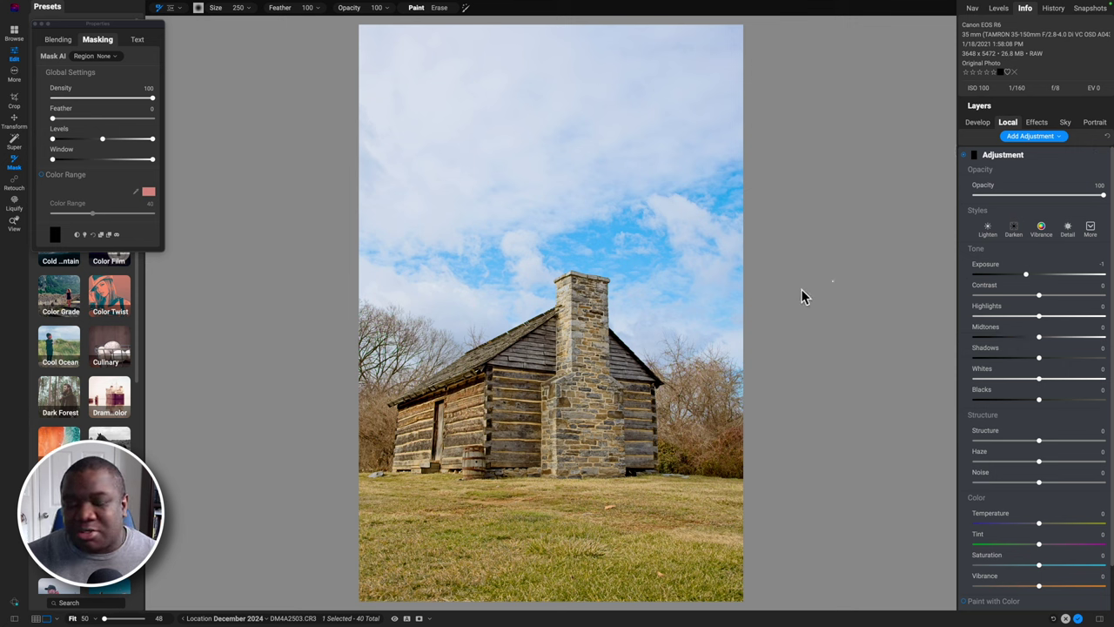
{"action": "key", "text": "m"}
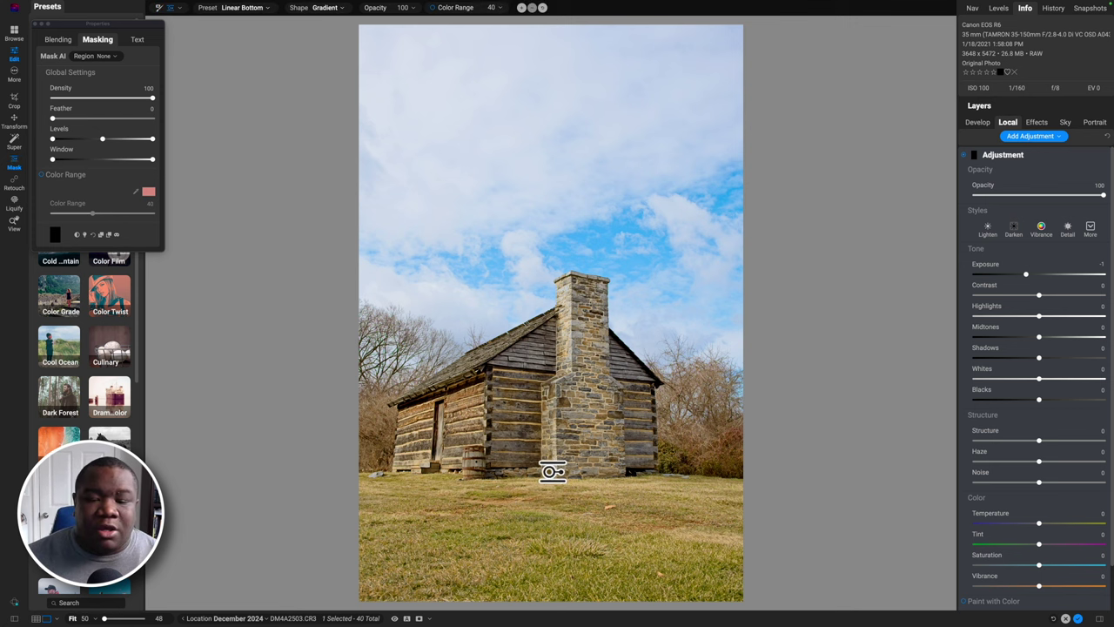
{"action": "left_click", "coordinate": [552, 477]}
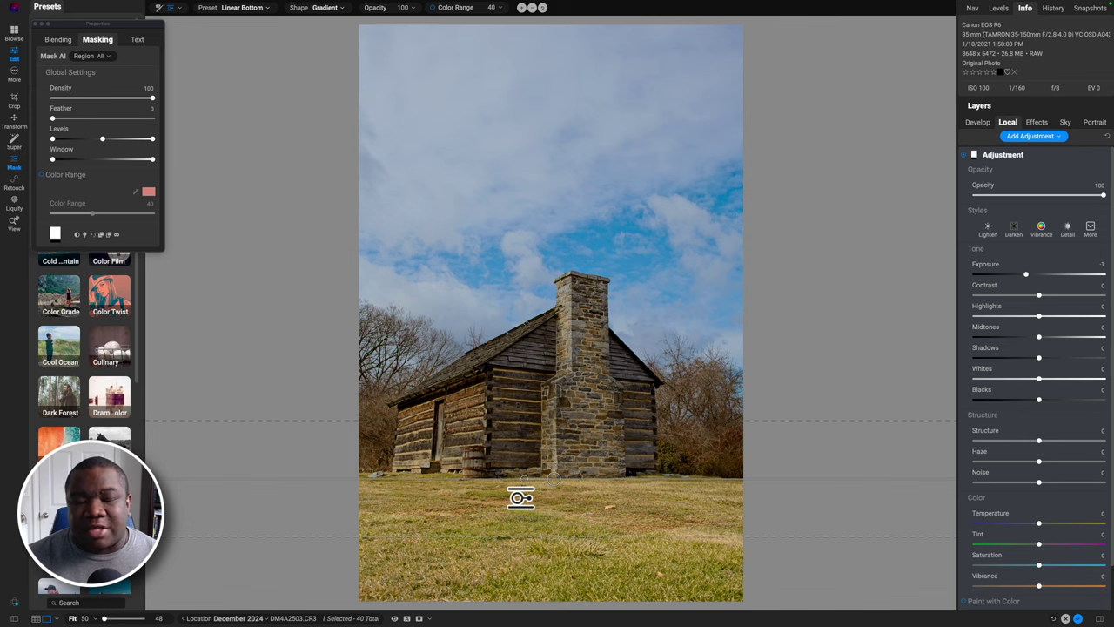
{"action": "left_click", "coordinate": [77, 235]}
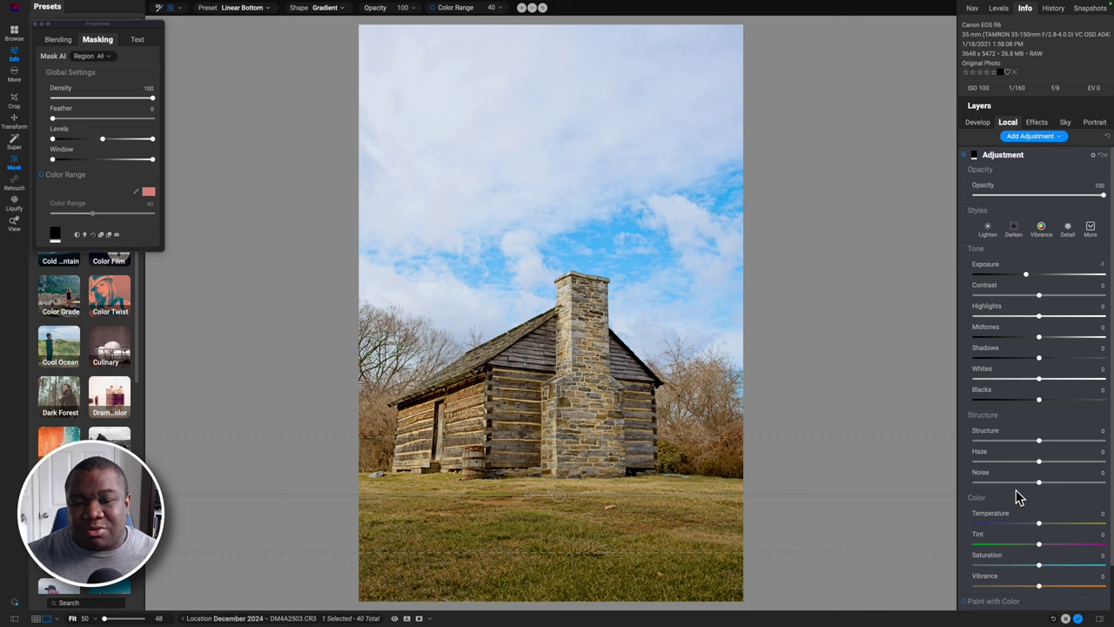
{"action": "left_click_drag", "start_coordinate": [1023, 275], "coordinate": [1030, 277]}
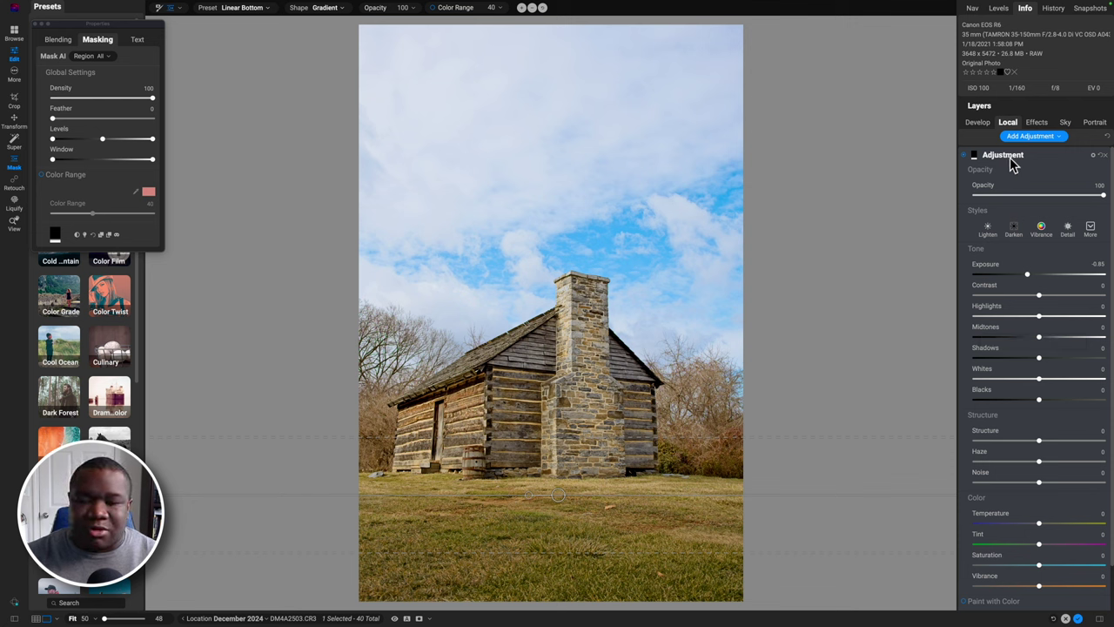
{"action": "left_click", "coordinate": [1032, 137]}
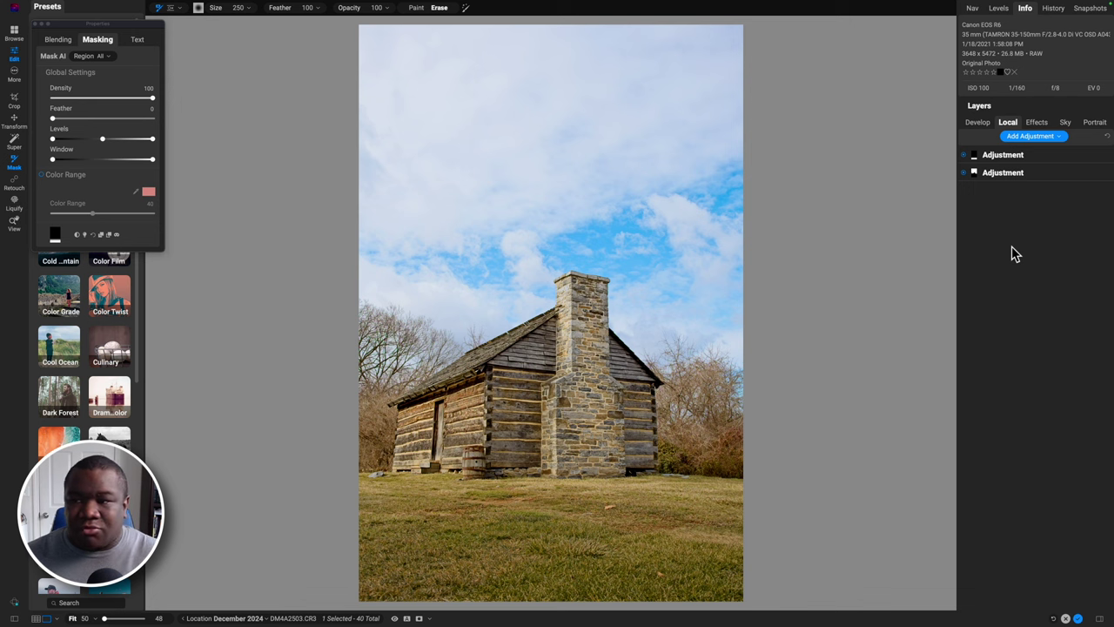
Close the mask properties window and preview several B&W Films effect presets on the photo, including BF8, BF10, BF14, BF5 and BF9.
{"action": "key", "text": "super+3"}
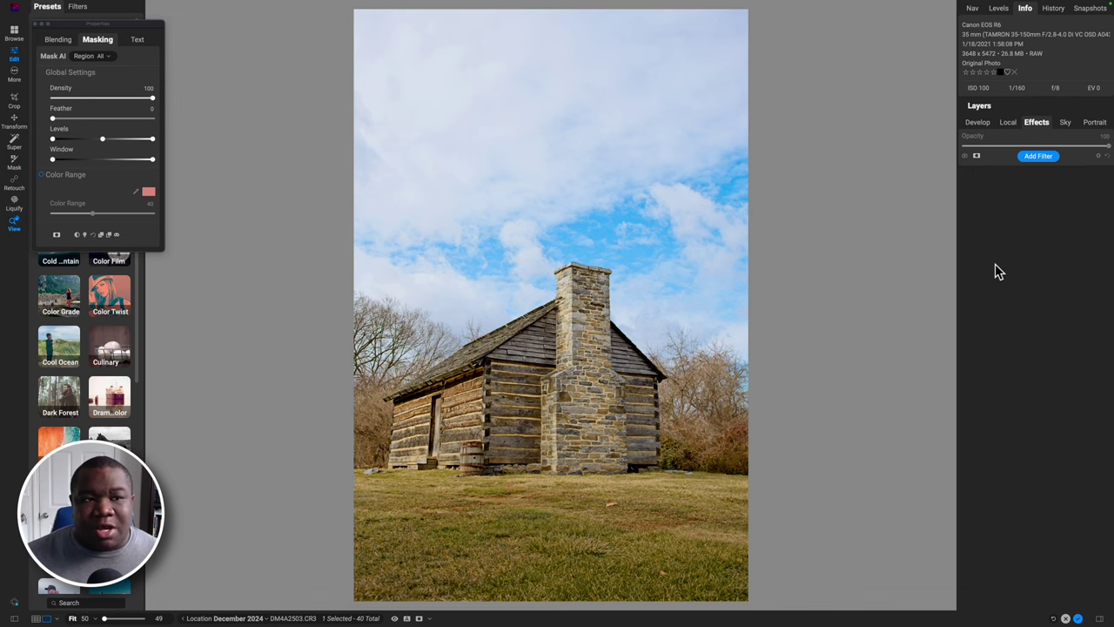
{"action": "left_click", "coordinate": [37, 24]}
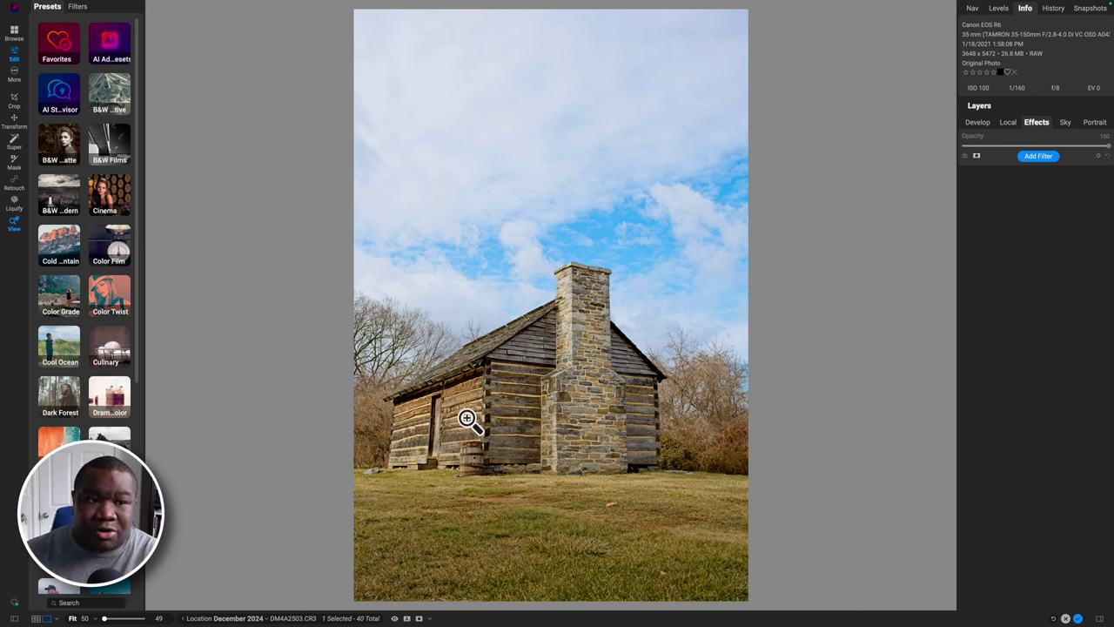
{"action": "left_click", "coordinate": [127, 155]}
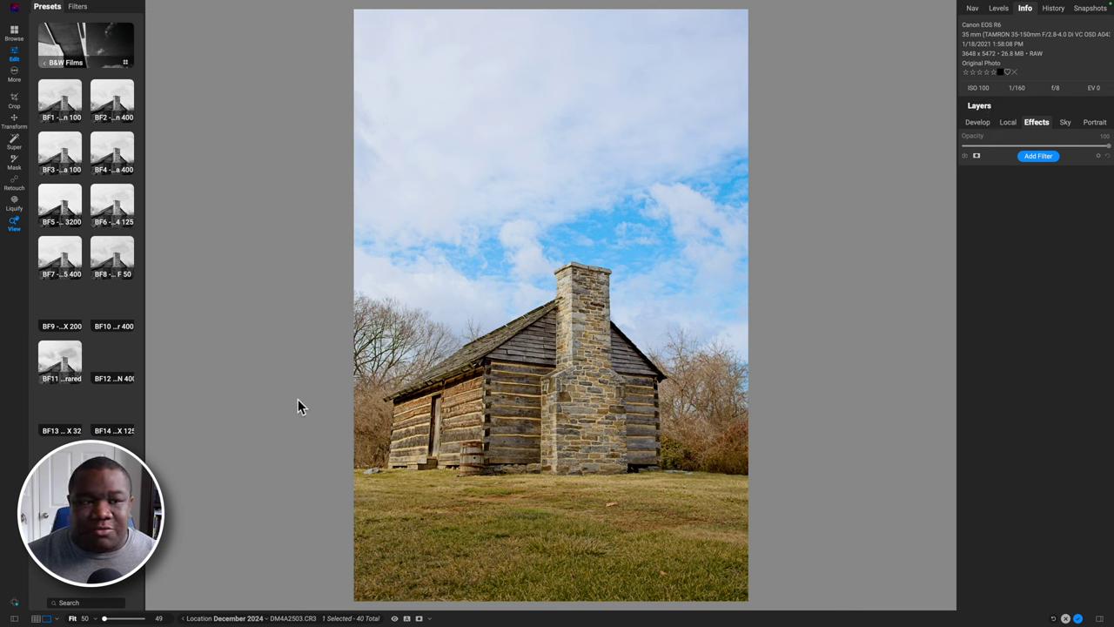
{"action": "left_click", "coordinate": [116, 261]}
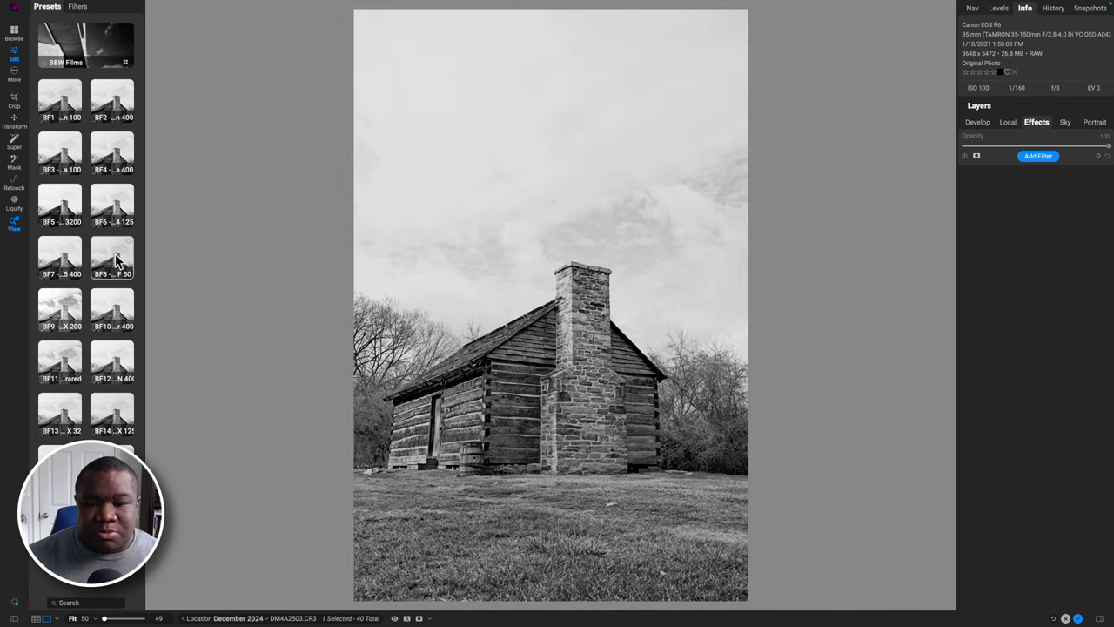
{"action": "left_click", "coordinate": [113, 312]}
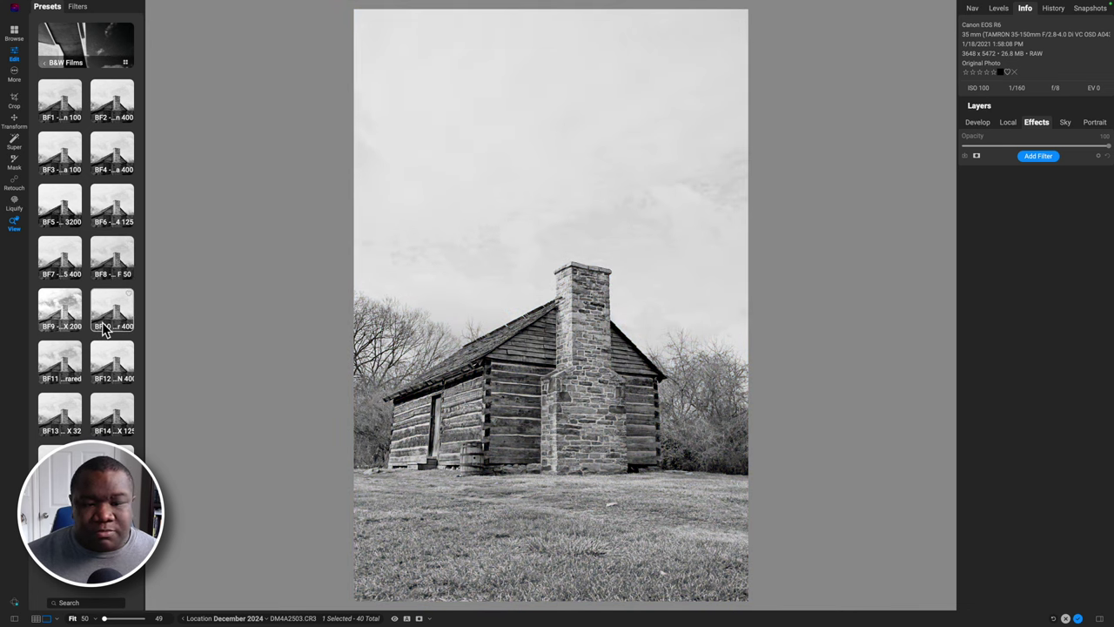
{"action": "left_click", "coordinate": [122, 433]}
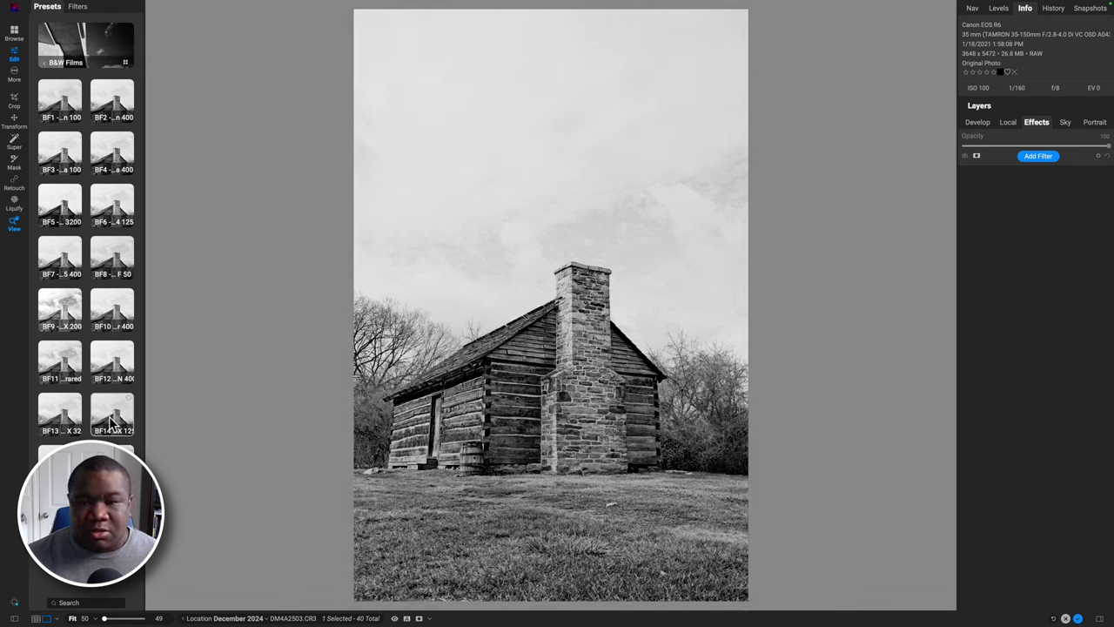
{"action": "left_click", "coordinate": [110, 109]}
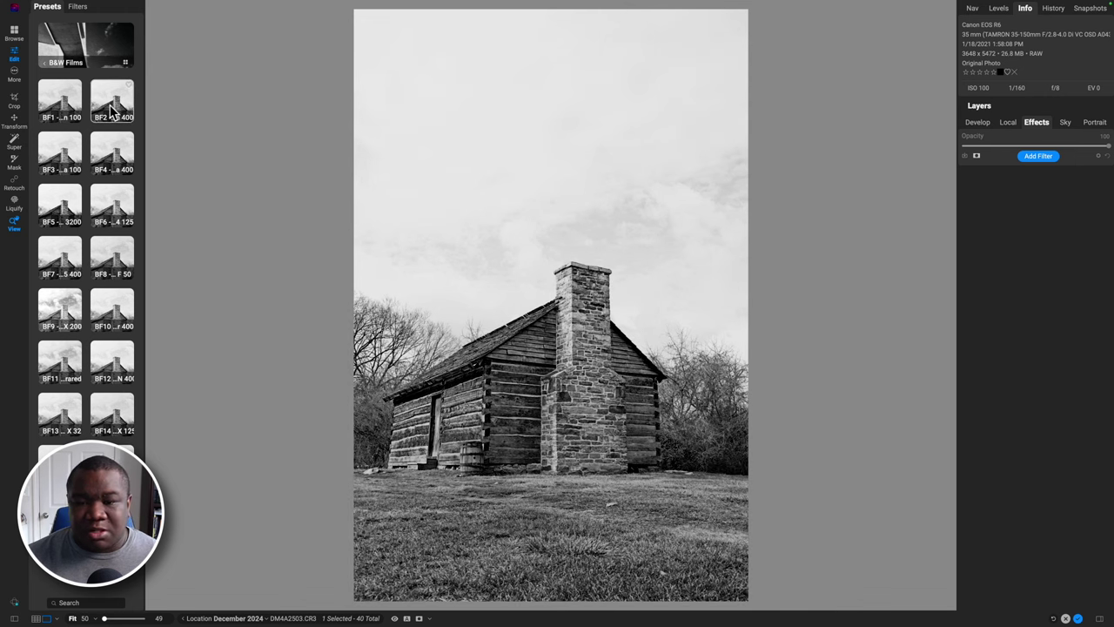
{"action": "left_click", "coordinate": [73, 218]}
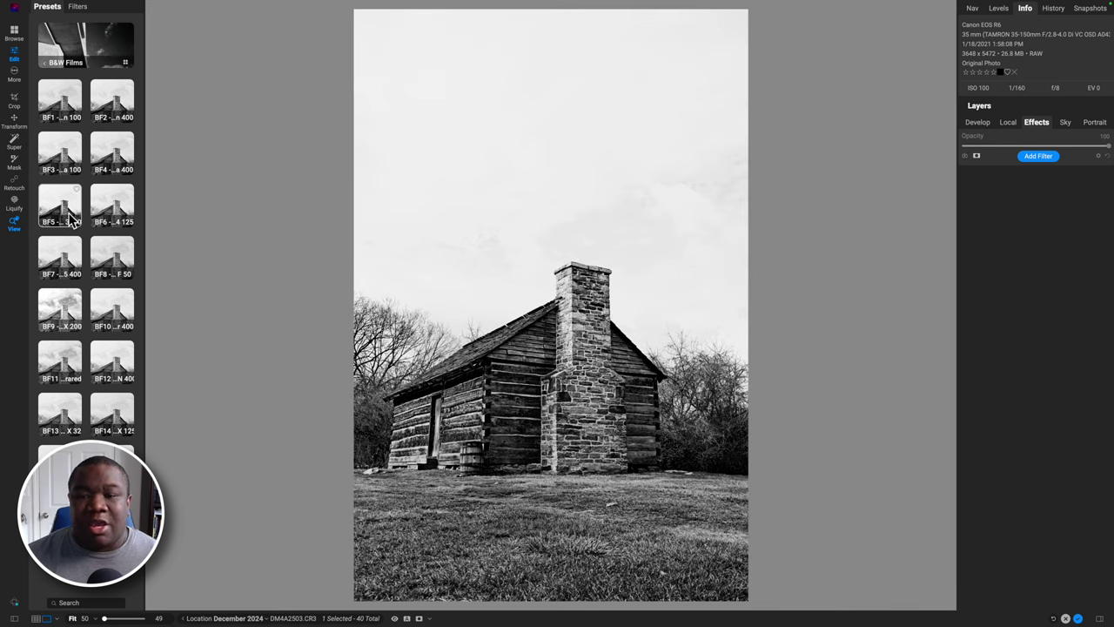
{"action": "left_click", "coordinate": [72, 304]}
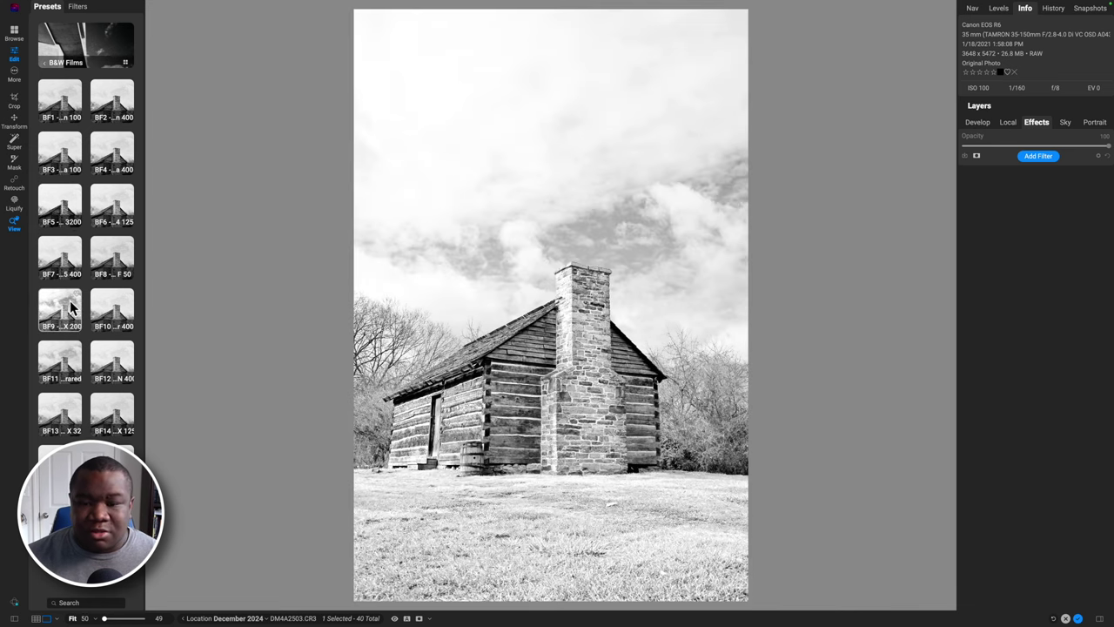
{"action": "left_click", "coordinate": [61, 62]}
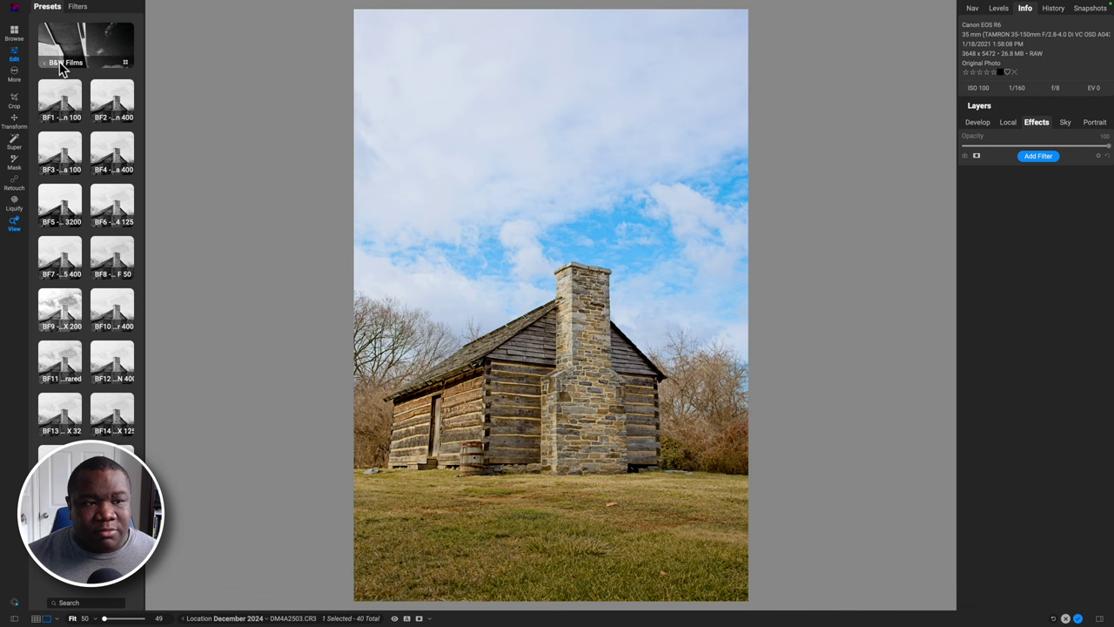
Apply the CO6 preset from the Cool Ocean collection to the photo.
{"action": "left_click", "coordinate": [63, 350]}
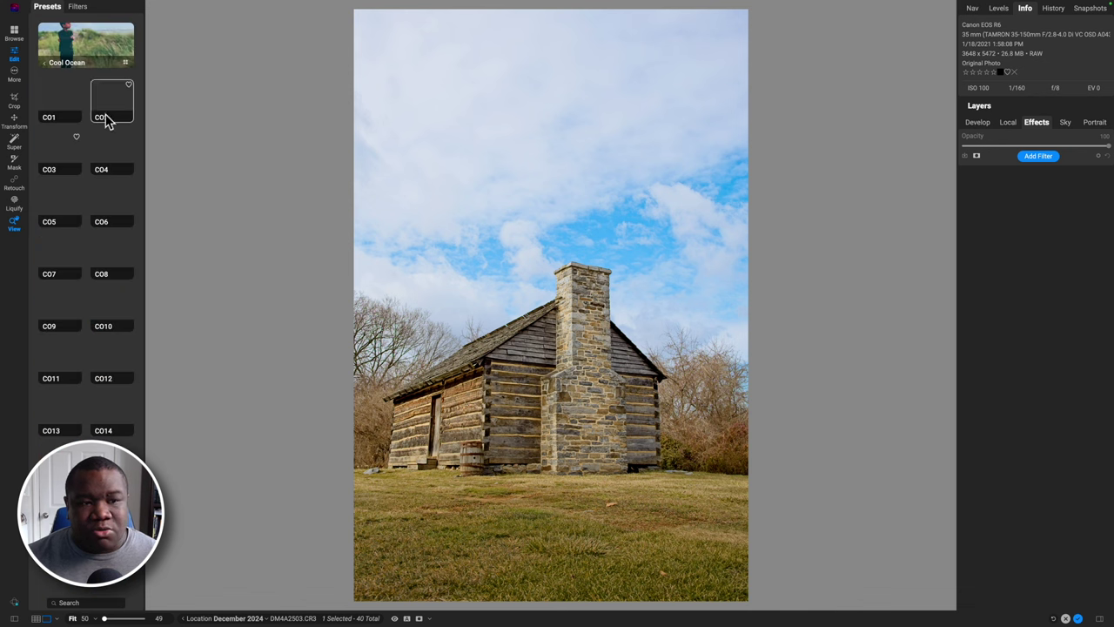
{"action": "left_click", "coordinate": [109, 155]}
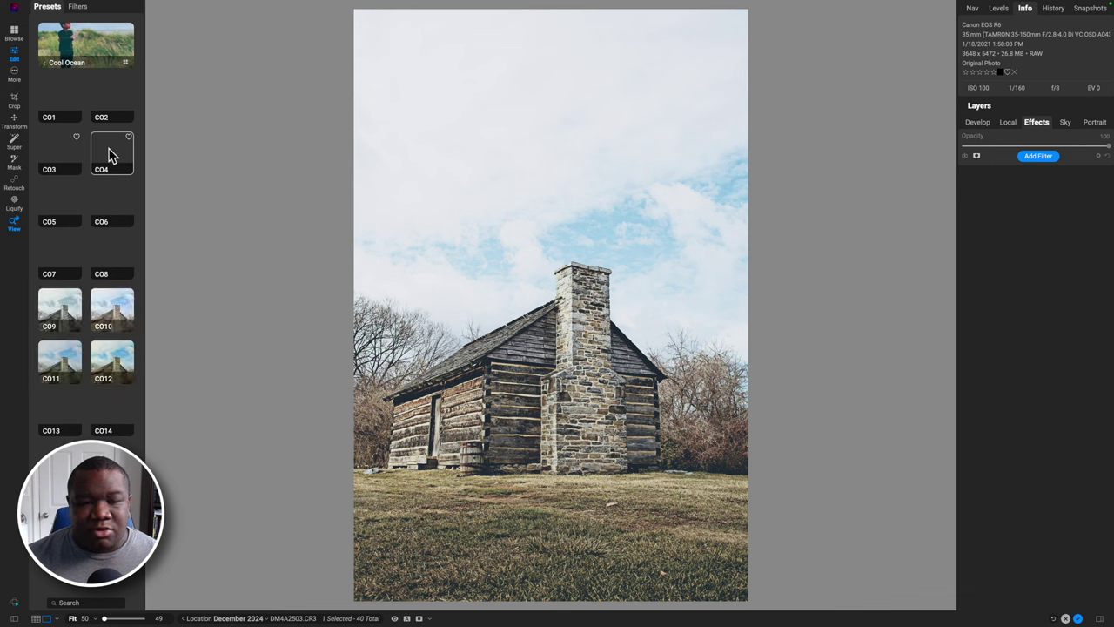
{"action": "left_click", "coordinate": [109, 207]}
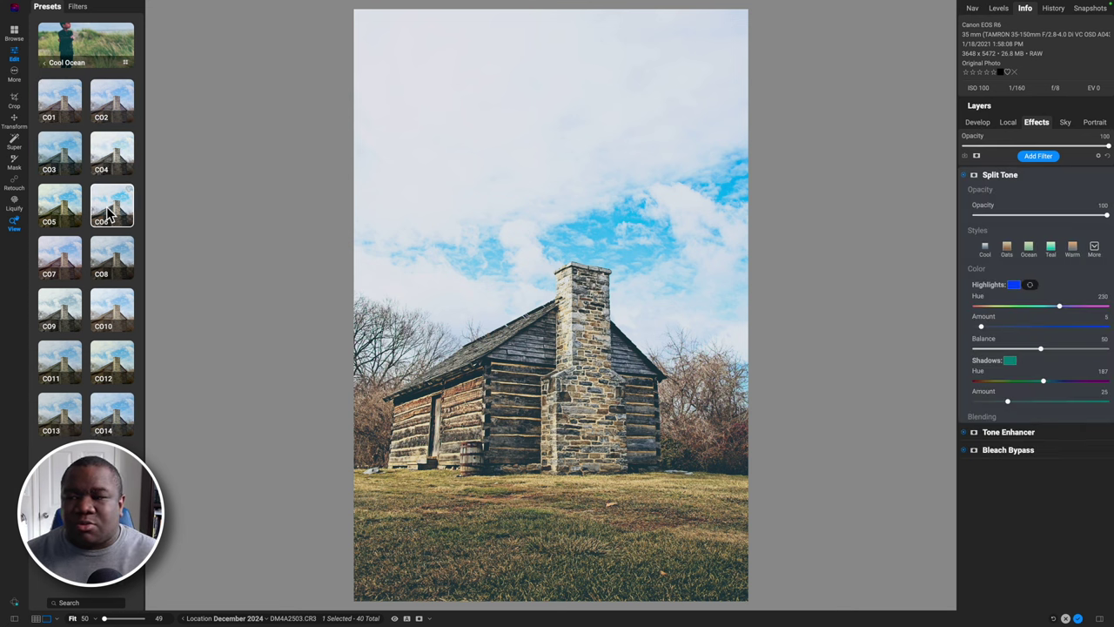
Review the local adjustments and the Develop settings with the preset applied.
{"action": "left_click", "coordinate": [1007, 122]}
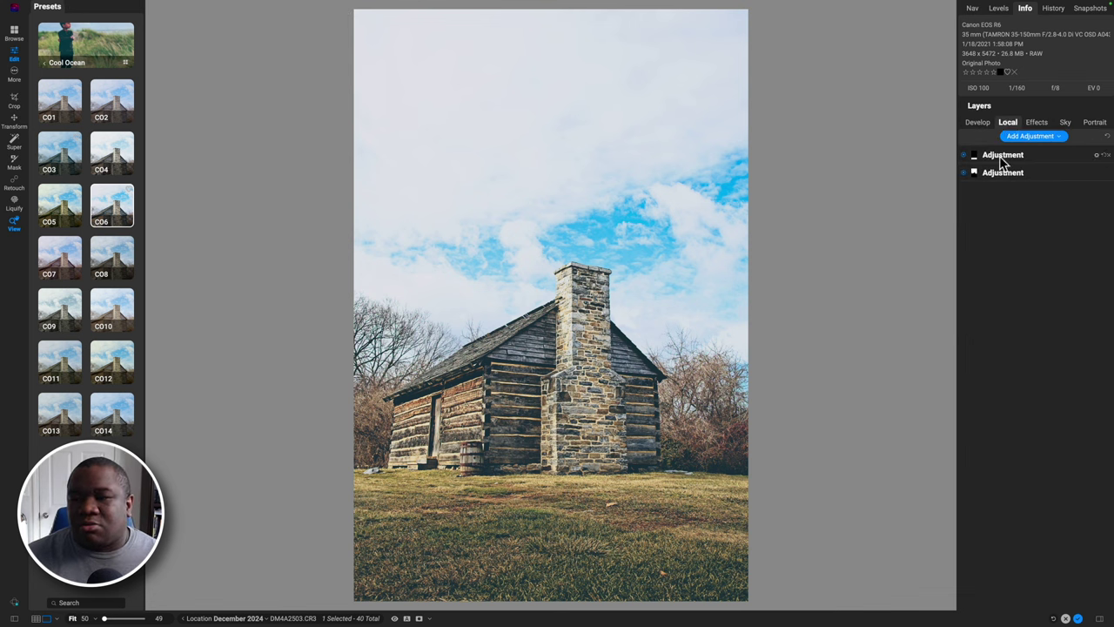
{"action": "left_click", "coordinate": [979, 124]}
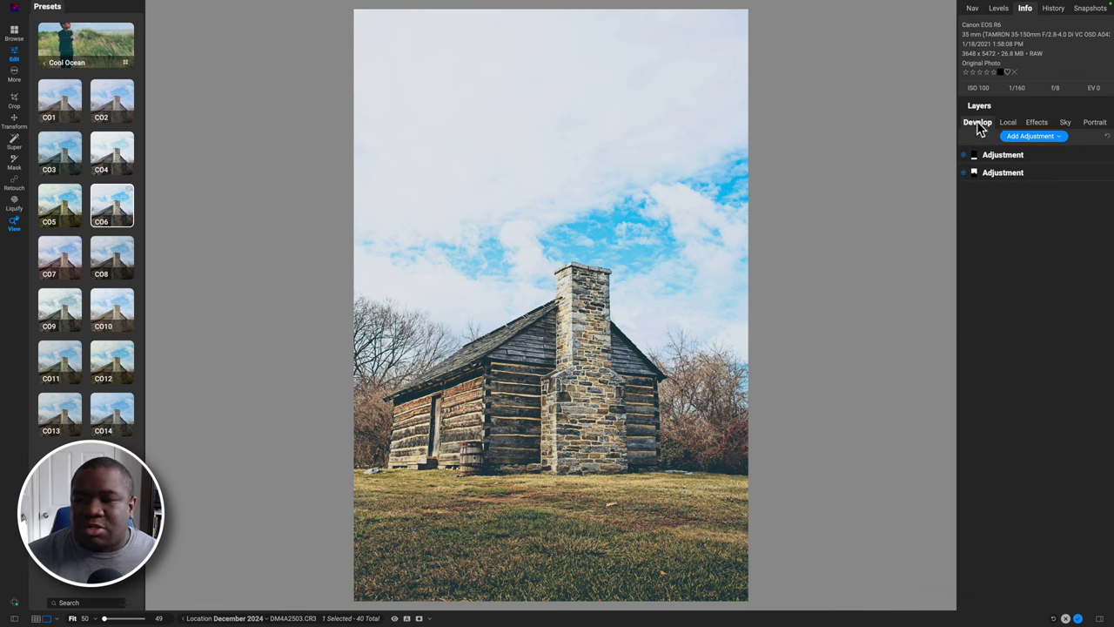
{"action": "left_click", "coordinate": [986, 175]}
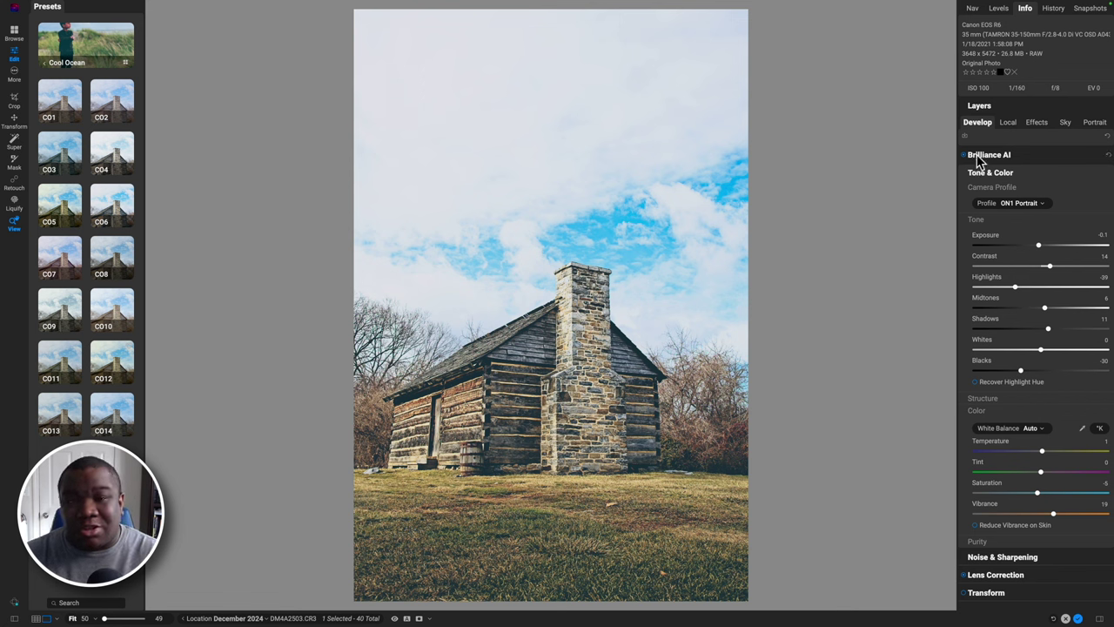
Switch the preset's effect filters off and on to compare them, leaving Split Tone and Bleach Bypass off and Tone Enhancer on.
{"action": "left_click", "coordinate": [1037, 123]}
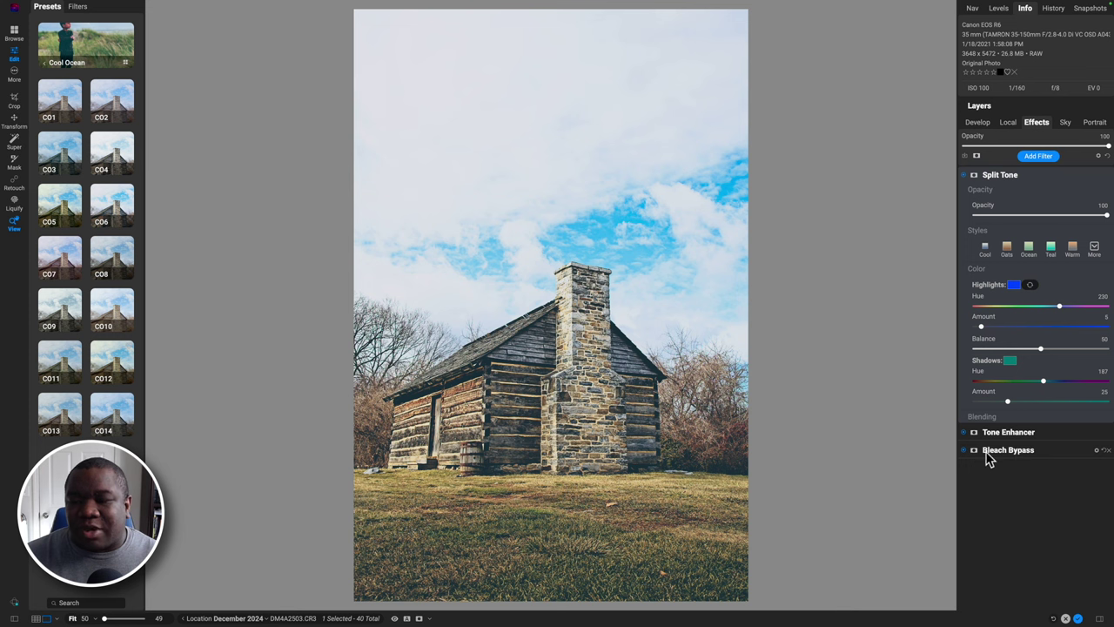
{"action": "left_click", "coordinate": [963, 177]}
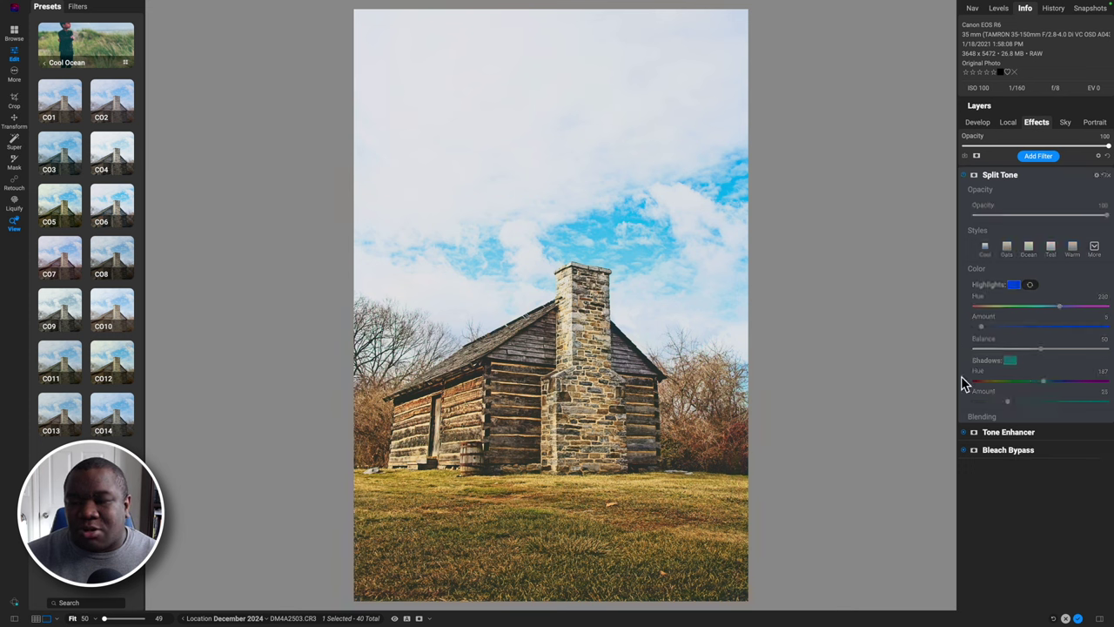
{"action": "left_click", "coordinate": [965, 451]}
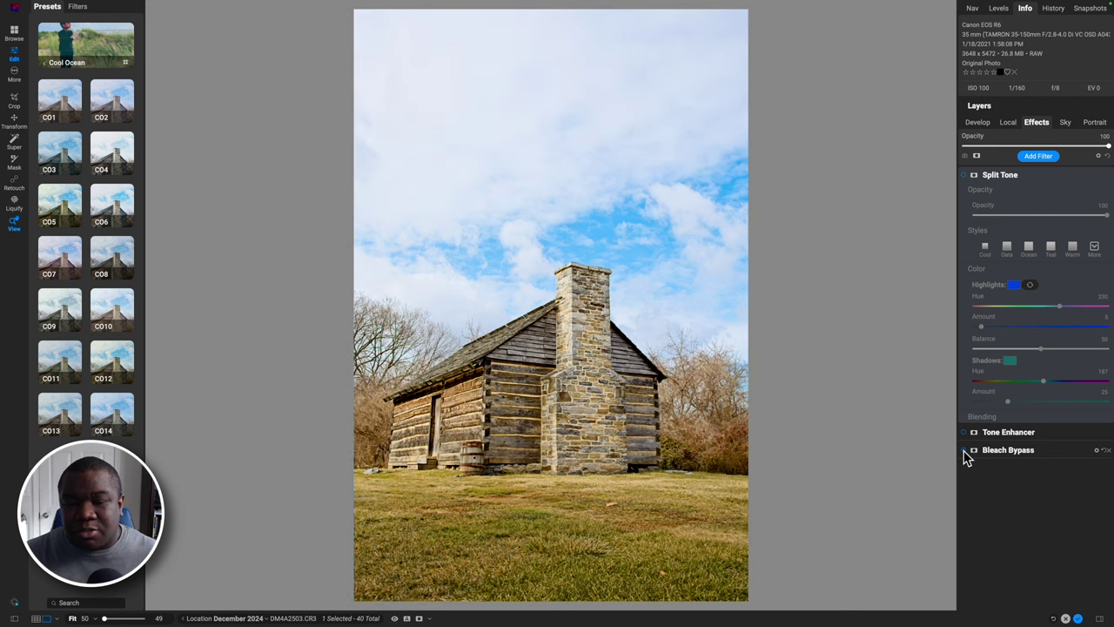
{"action": "left_click", "coordinate": [965, 450]}
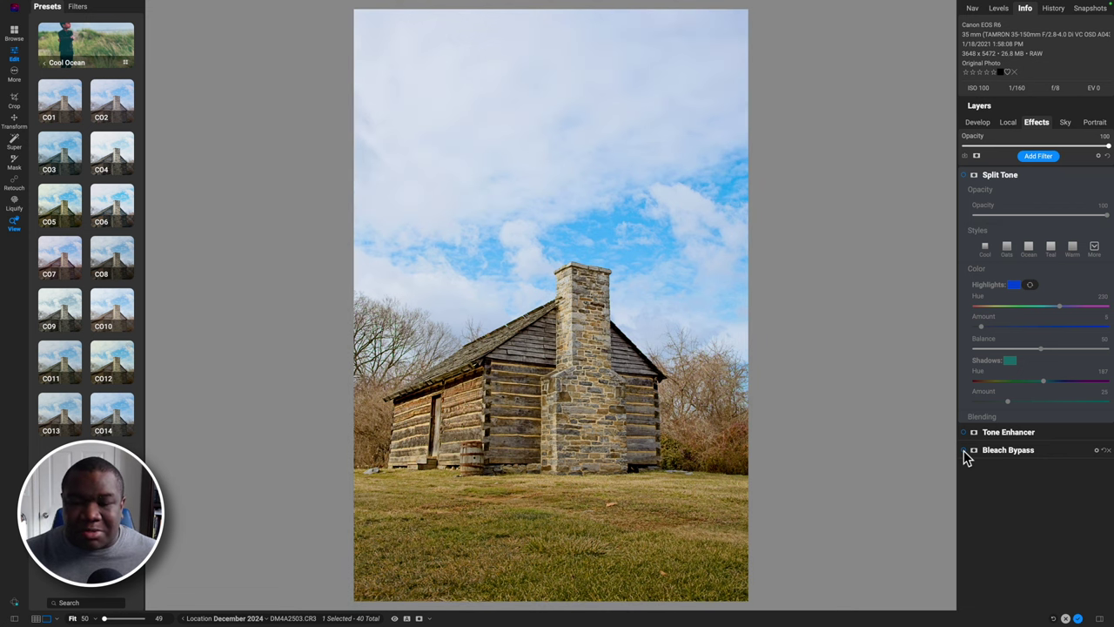
{"action": "left_click", "coordinate": [966, 432]}
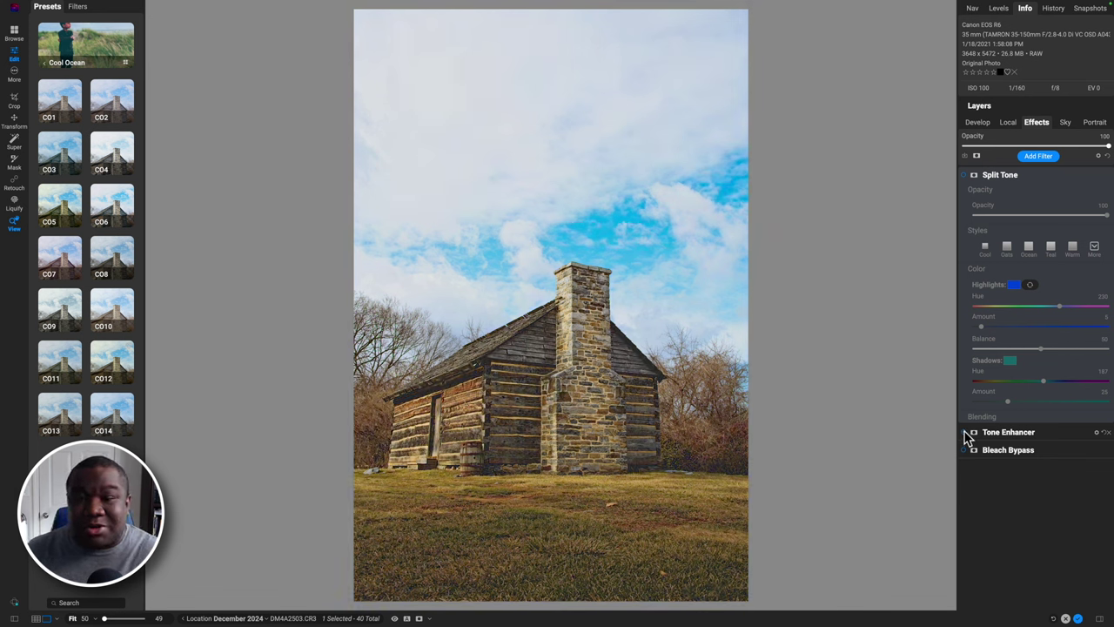
Turn the Split Tone filter back on and set its style to Warm.
{"action": "left_click", "coordinate": [965, 177]}
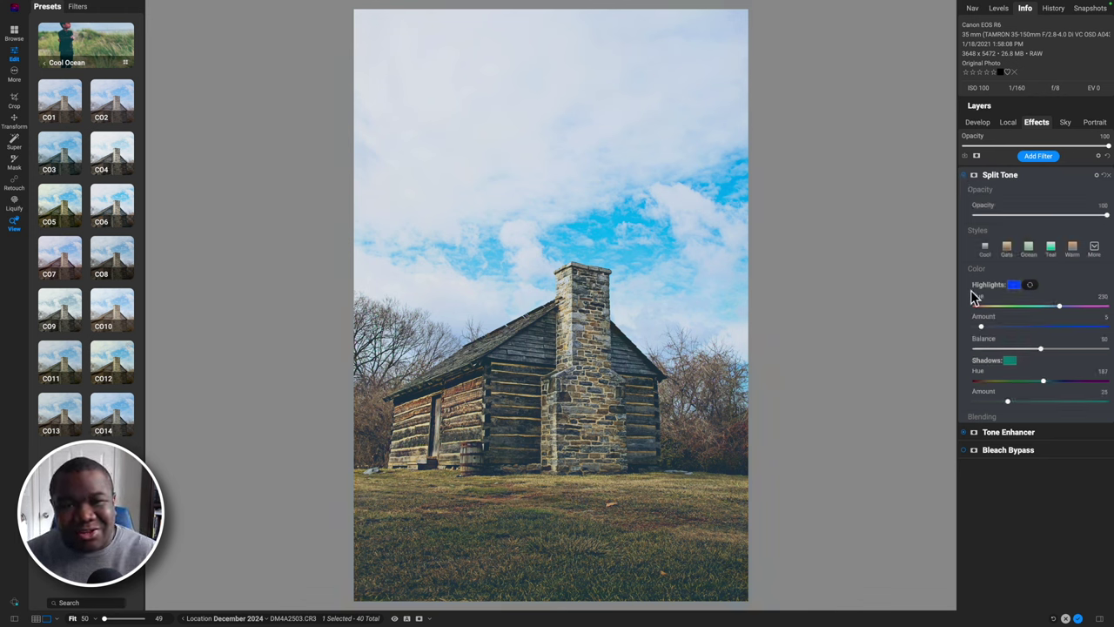
{"action": "left_click", "coordinate": [1008, 248]}
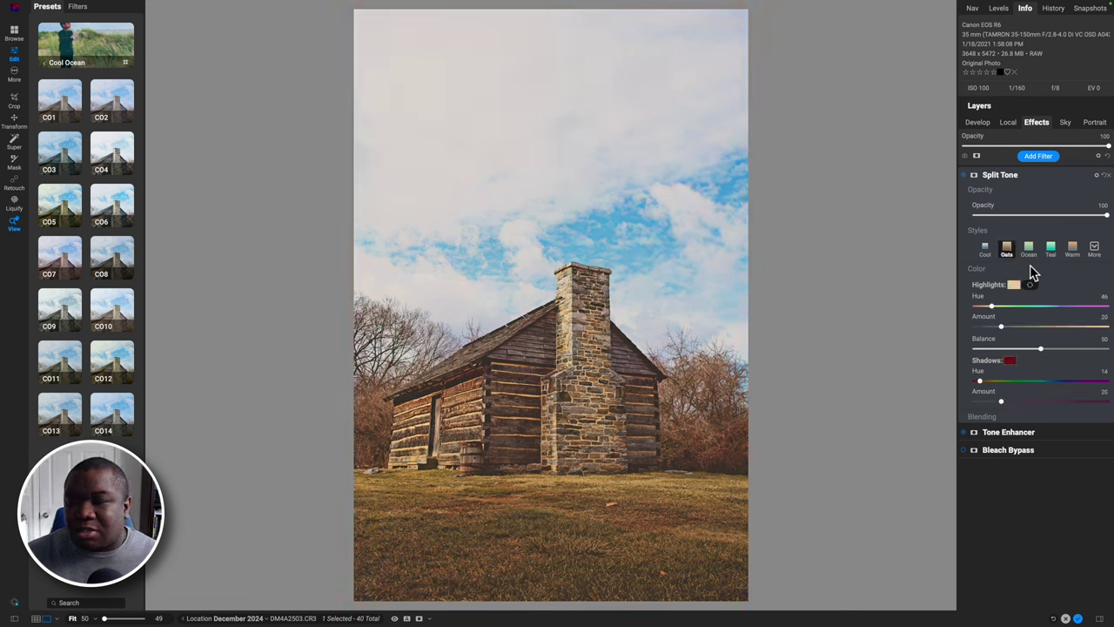
{"action": "left_click", "coordinate": [1072, 249]}
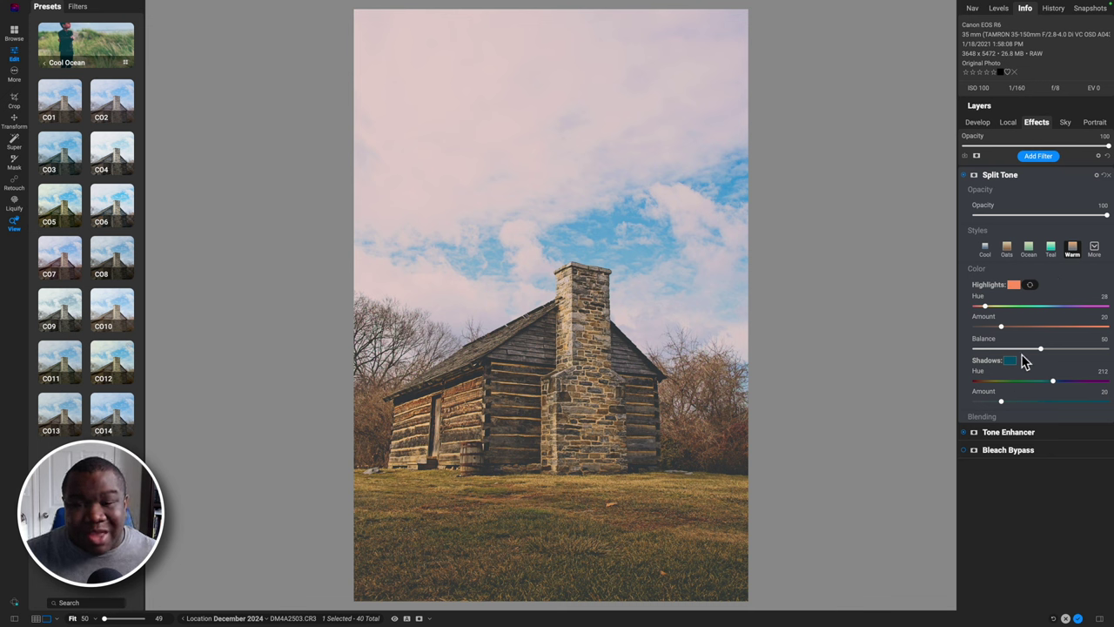
Save the current edit as a new snapshot named Effect Stack 1.
{"action": "left_click", "coordinate": [1090, 11]}
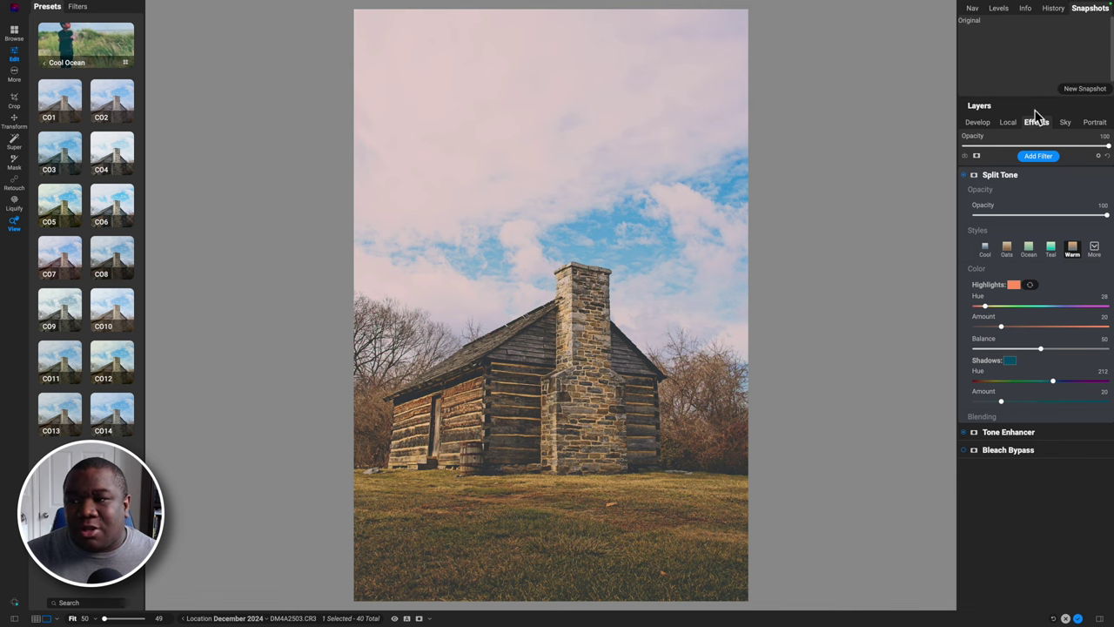
{"action": "left_click", "coordinate": [1076, 93]}
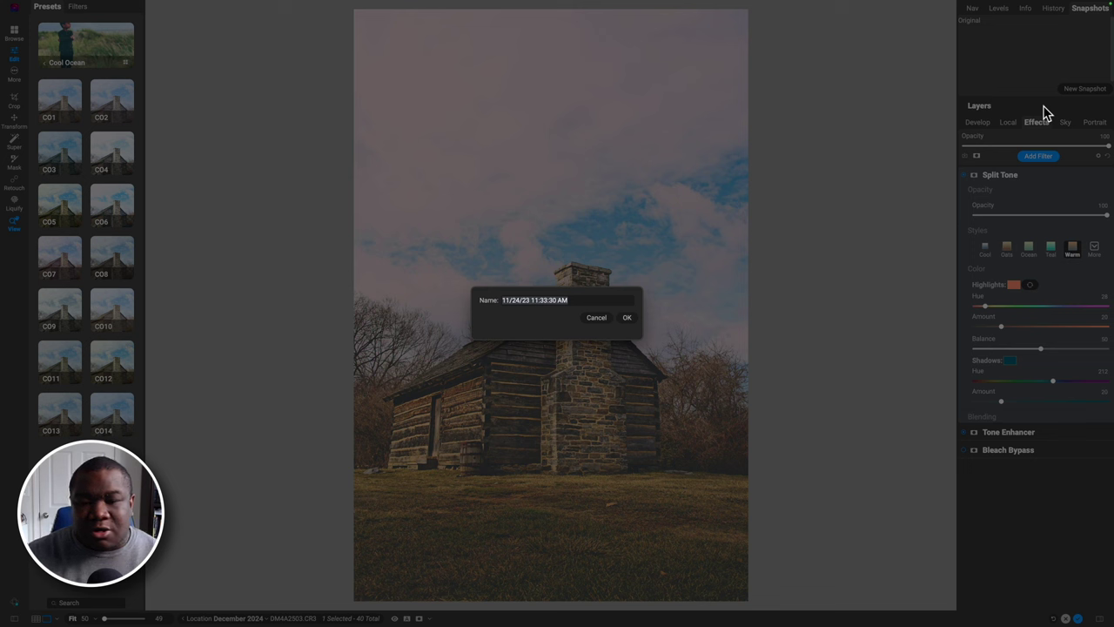
{"action": "type", "text": "Effect Stack 1"}
{"action": "key", "text": "Return"}
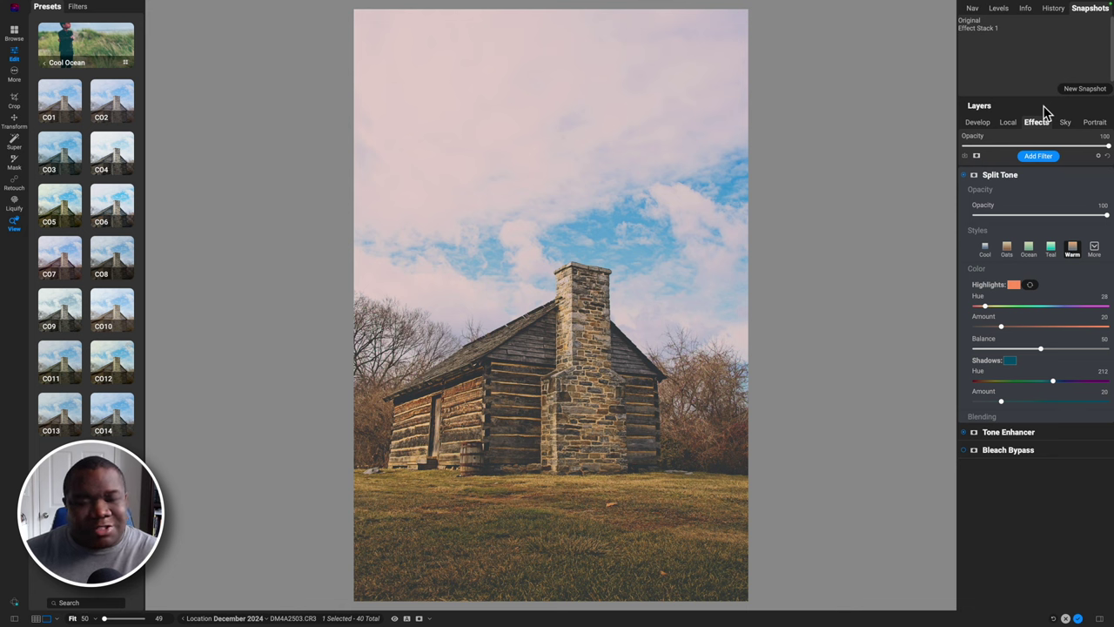
Load the Original snapshot to check its local and Develop settings, and return to the Effect Stack 1 snapshot.
{"action": "left_click", "coordinate": [967, 23]}
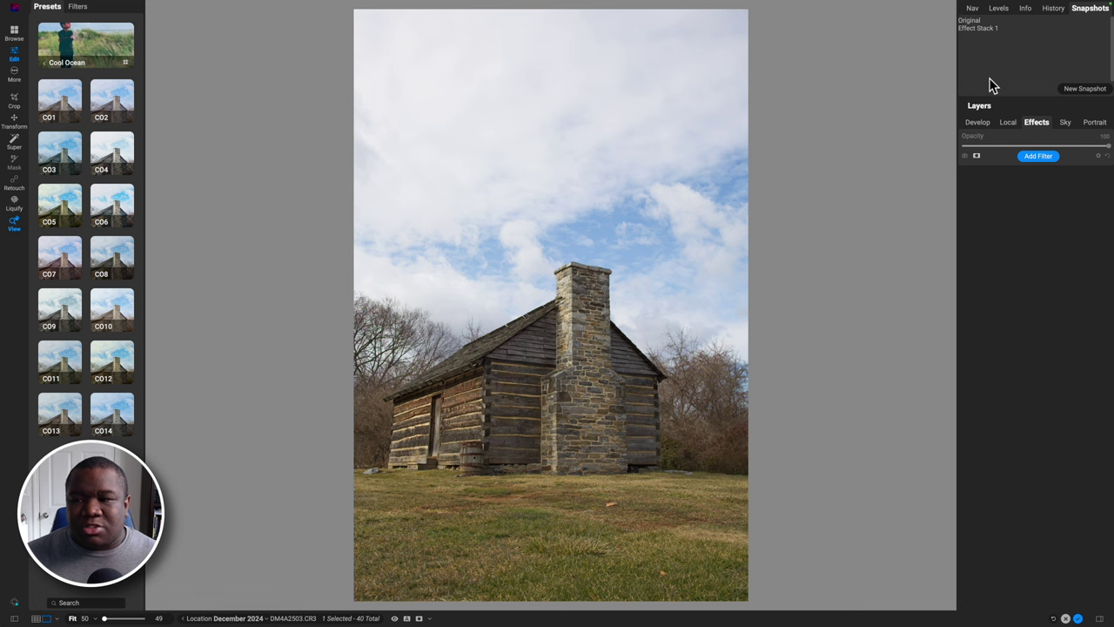
{"action": "left_click", "coordinate": [1007, 123]}
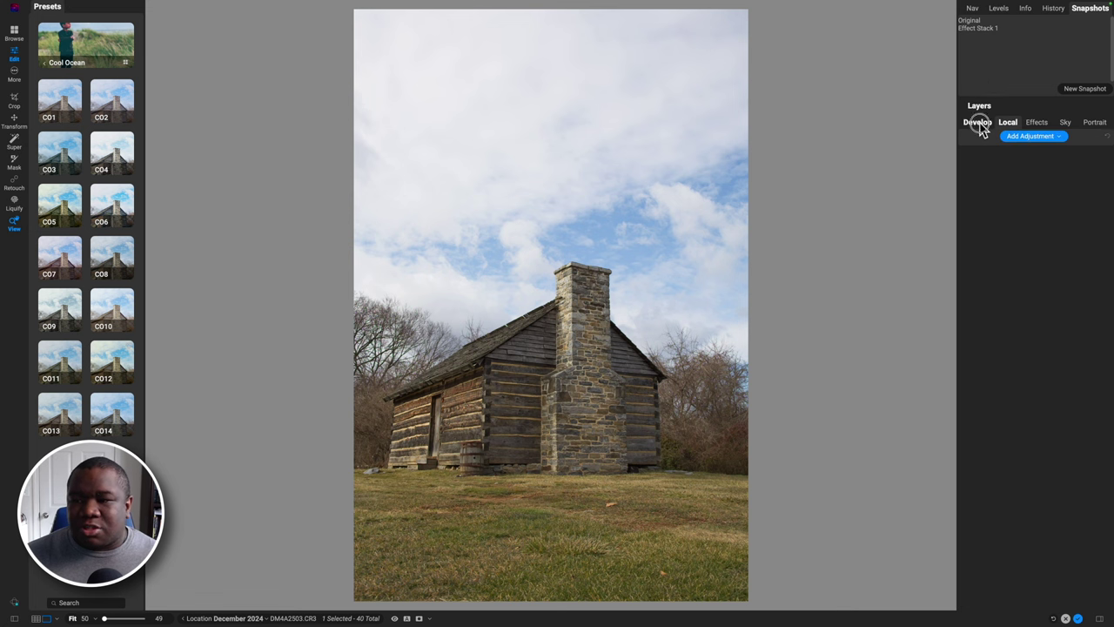
{"action": "left_click", "coordinate": [979, 123]}
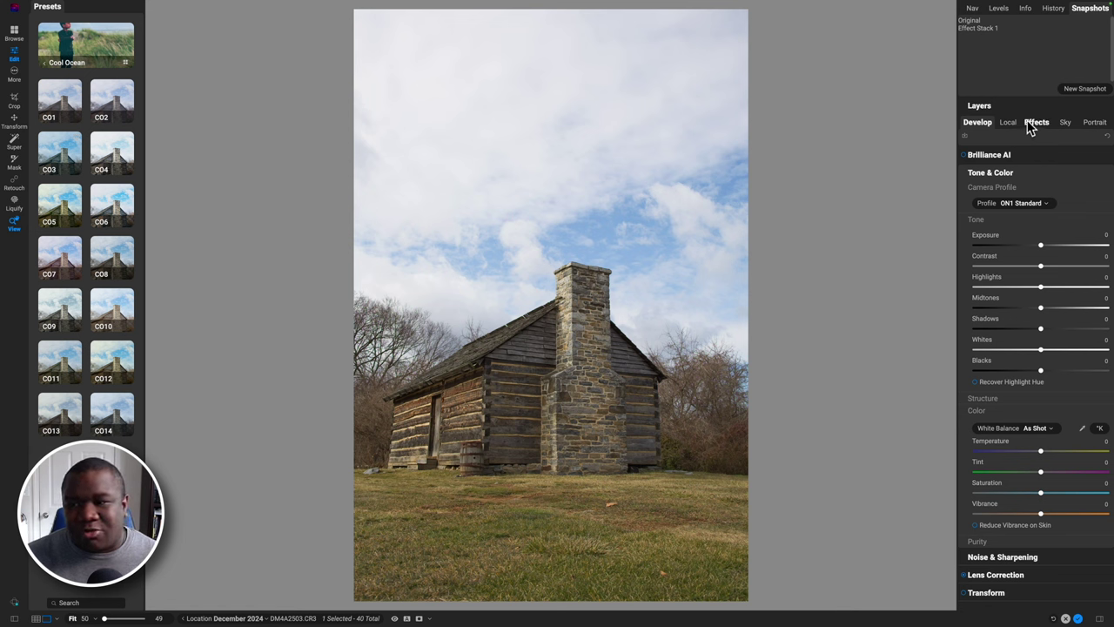
{"action": "left_click", "coordinate": [977, 29]}
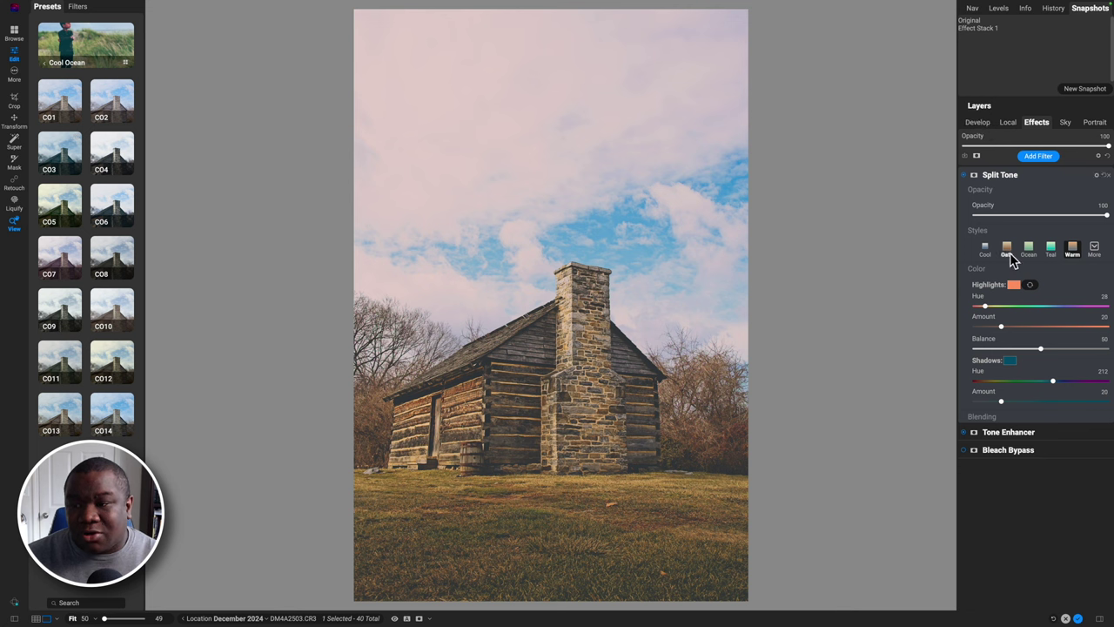
Remove all effect filters from the photo and check the remaining local adjustments and Develop settings.
{"action": "left_click", "coordinate": [1107, 156]}
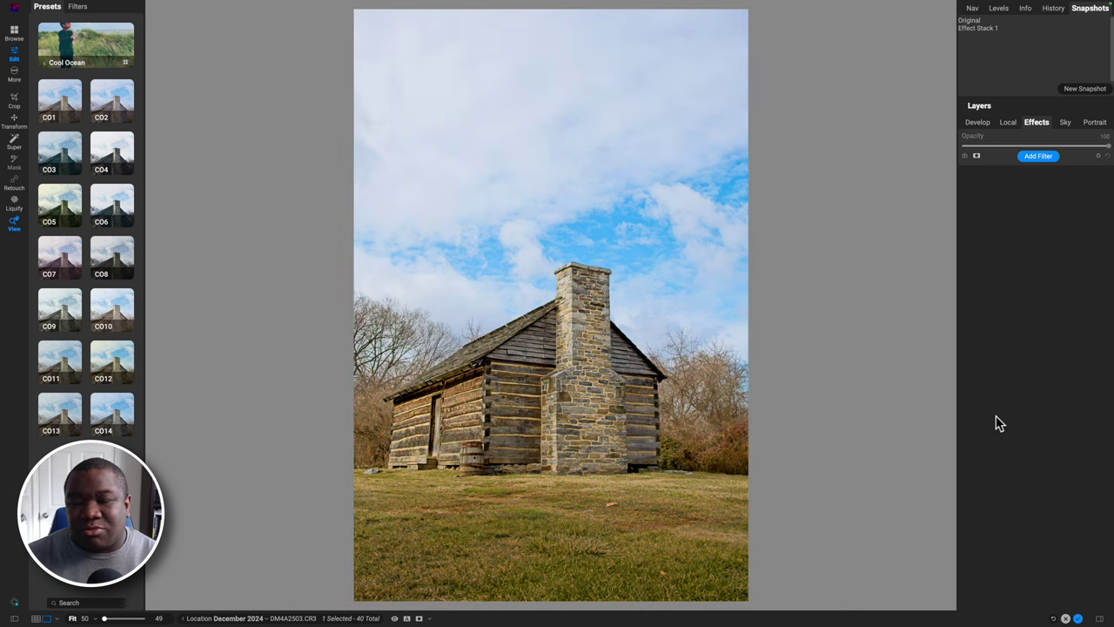
{"action": "left_click", "coordinate": [1010, 124]}
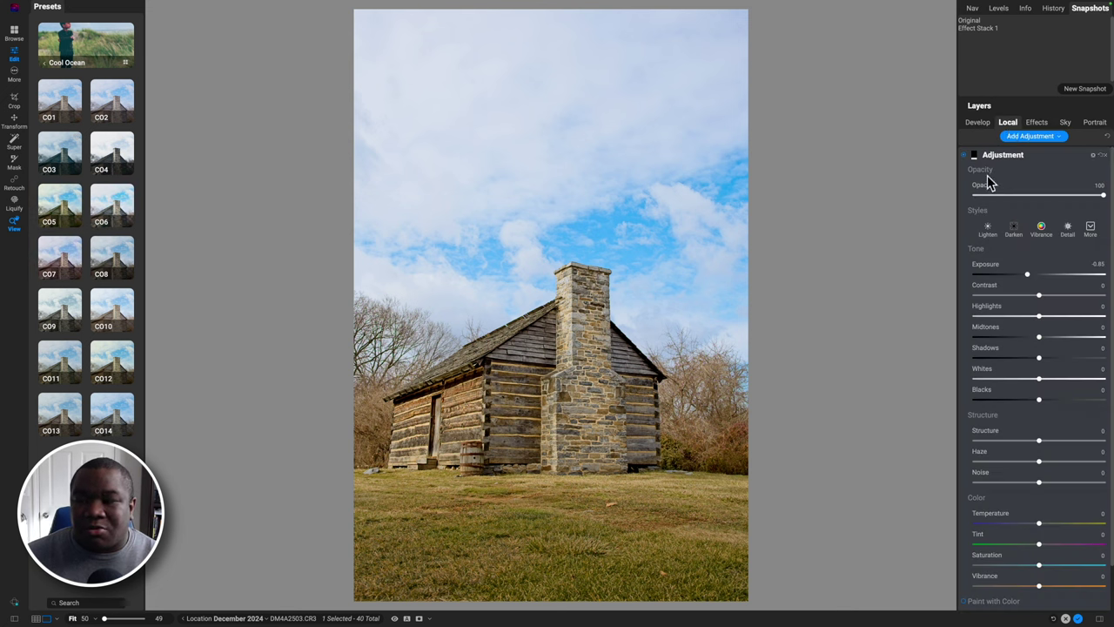
{"action": "left_click", "coordinate": [980, 127]}
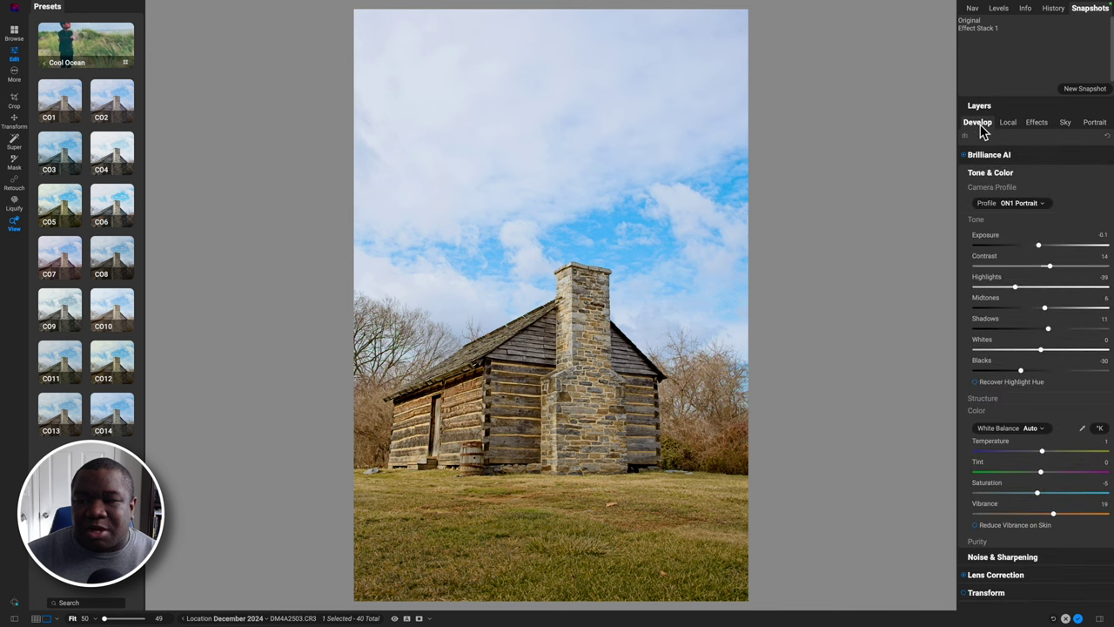
{"action": "left_click", "coordinate": [1038, 125]}
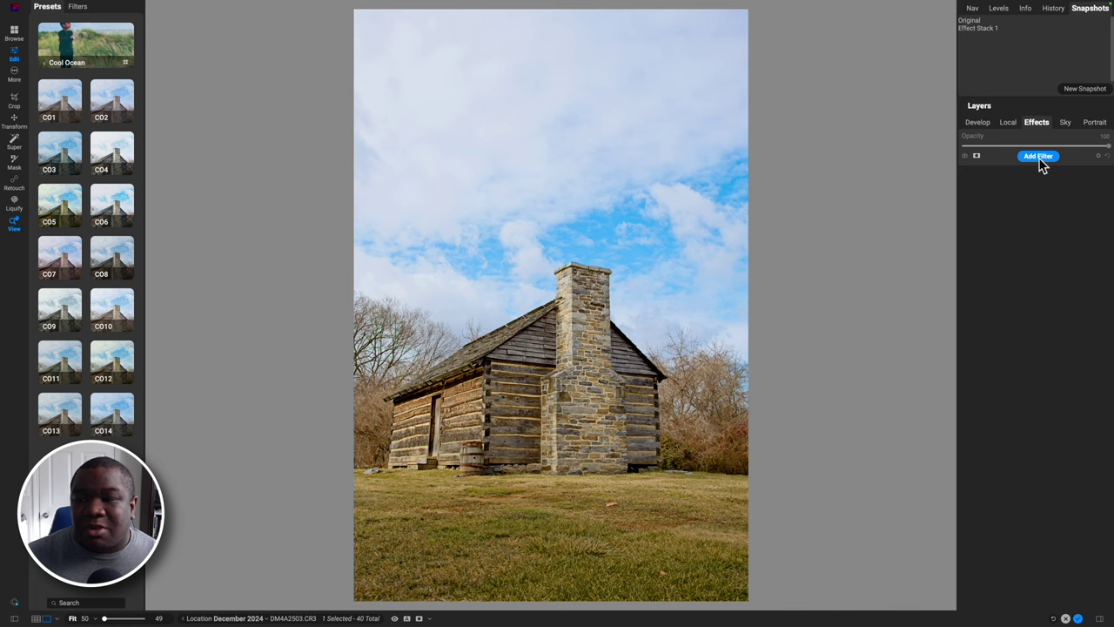
Add a Curves filter with its black point lifted to output 79 and curve points at In 77/Out 106 and In 199/Out 228.
{"action": "left_click", "coordinate": [1038, 157]}
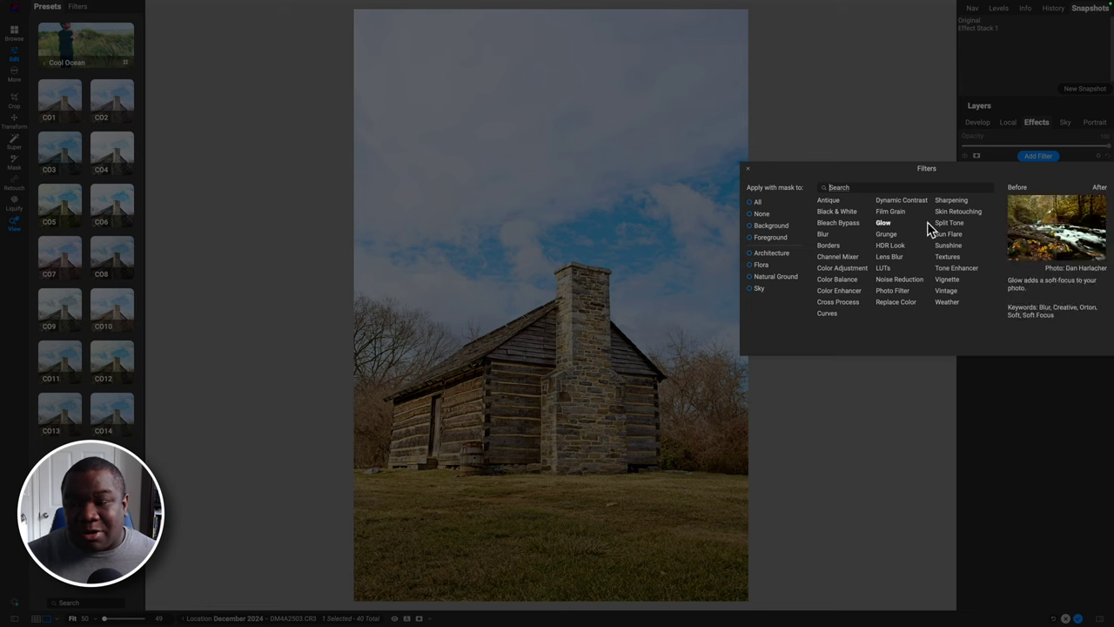
{"action": "left_click", "coordinate": [828, 314]}
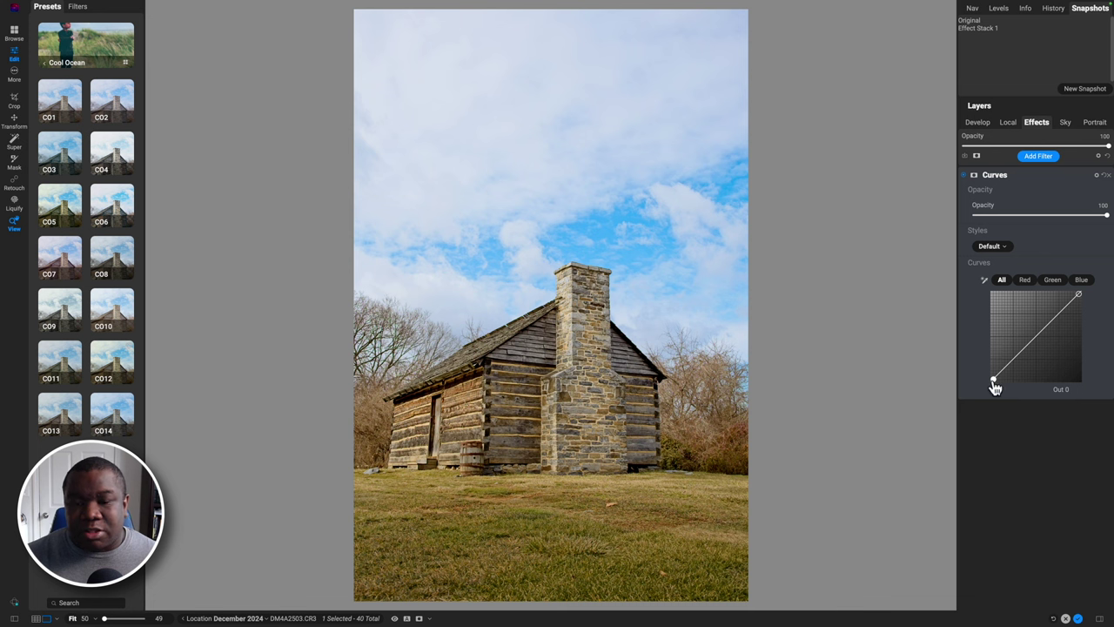
{"action": "left_click_drag", "start_coordinate": [995, 388], "coordinate": [974, 353]}
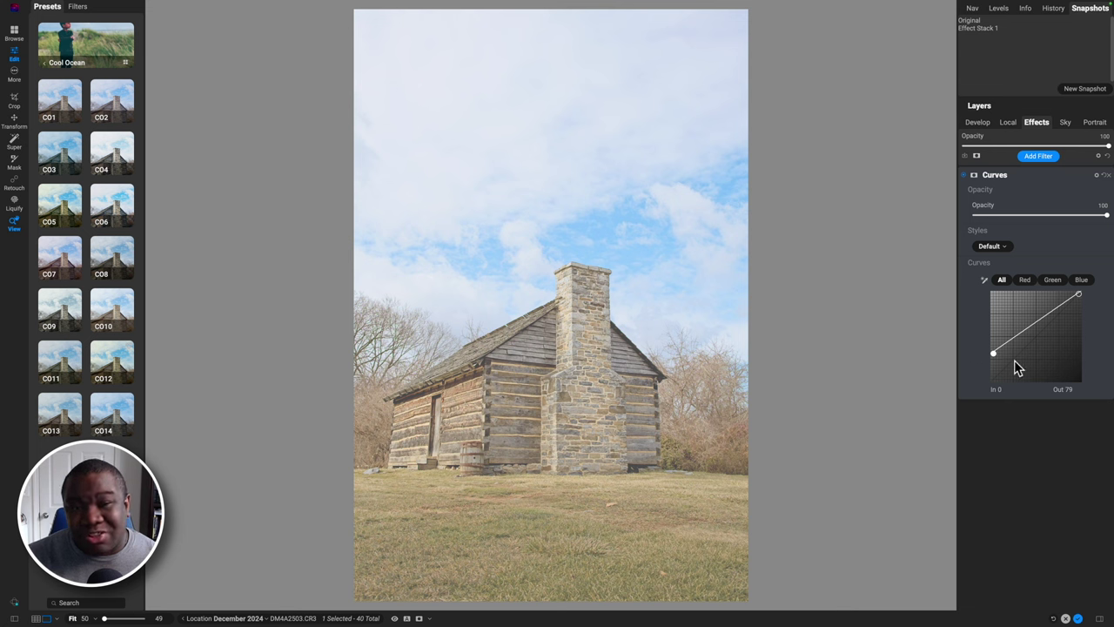
{"action": "left_click_drag", "start_coordinate": [1007, 343], "coordinate": [1017, 344]}
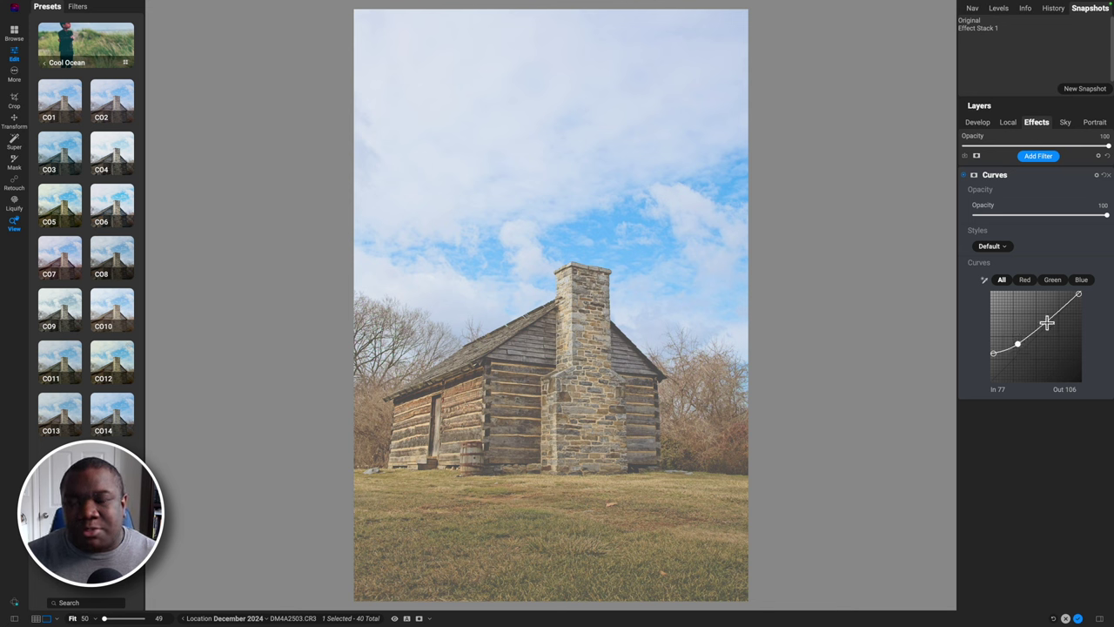
{"action": "left_click_drag", "start_coordinate": [1059, 310], "coordinate": [1062, 301]}
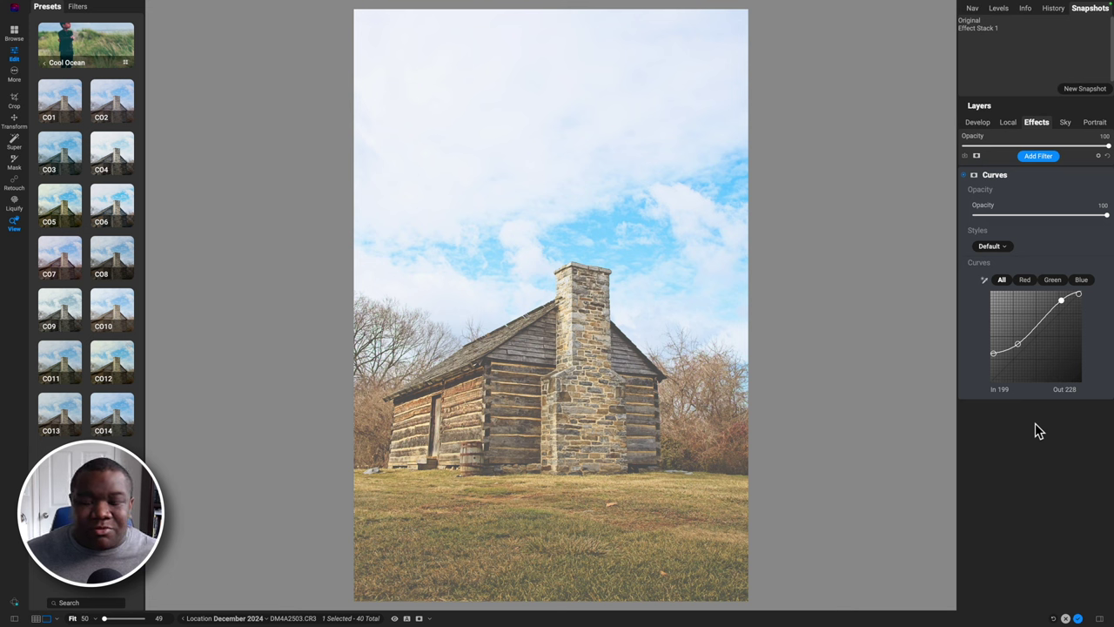
{"action": "left_click", "coordinate": [1035, 183]}
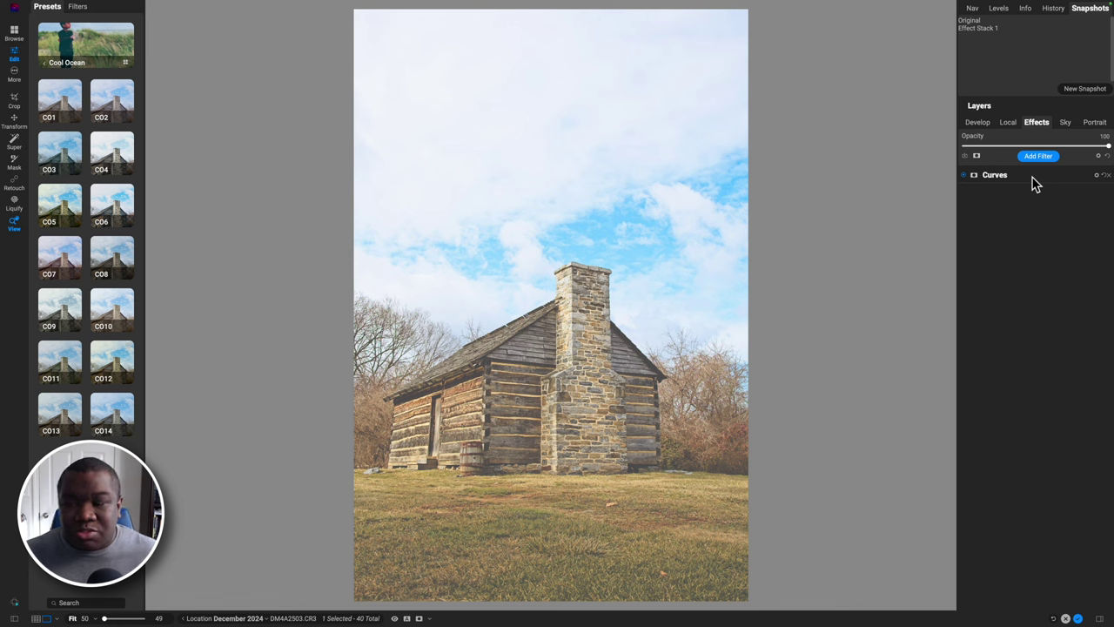
Add a Vignette filter in the Big Softy style, centred on the cabin's chimney, with size 10, roundness -26 and opacity 100.
{"action": "left_click", "coordinate": [1037, 160]}
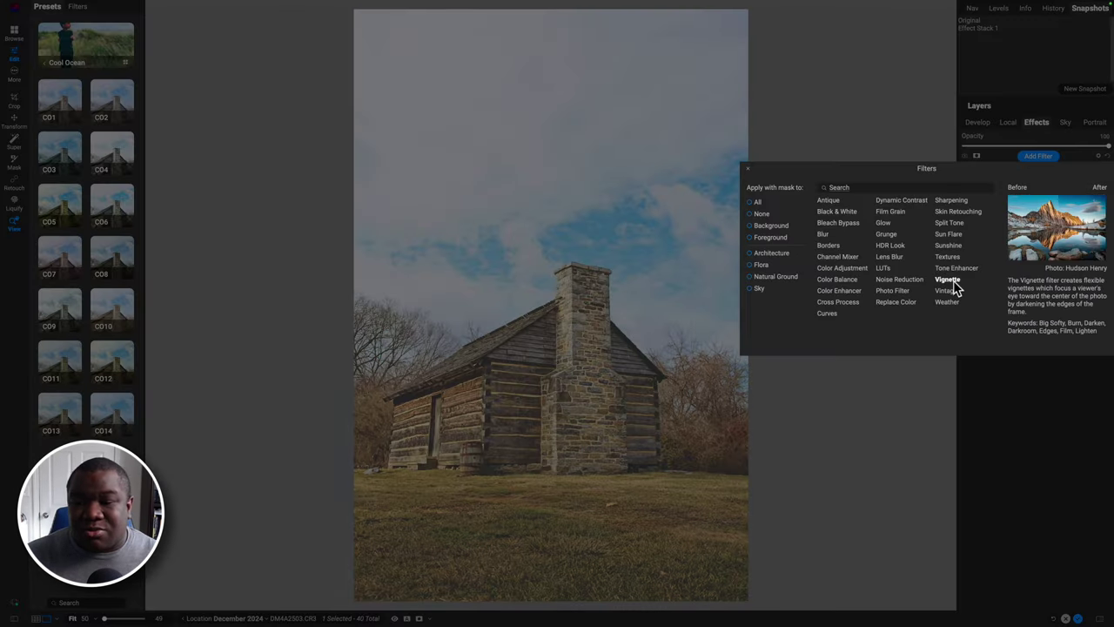
{"action": "left_click", "coordinate": [949, 279]}
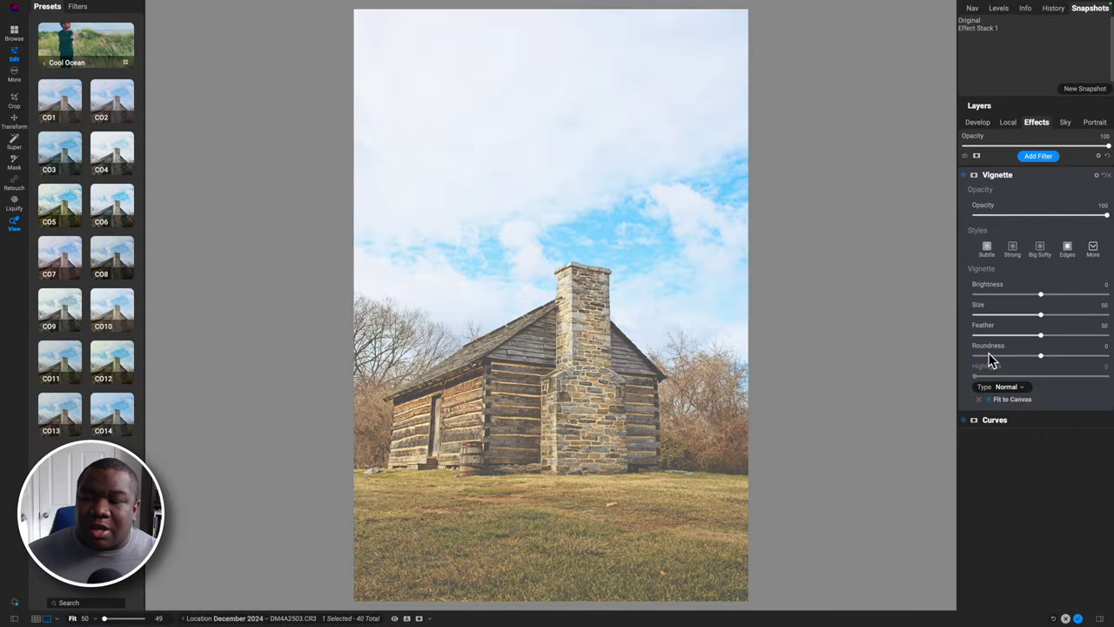
{"action": "left_click", "coordinate": [1041, 250]}
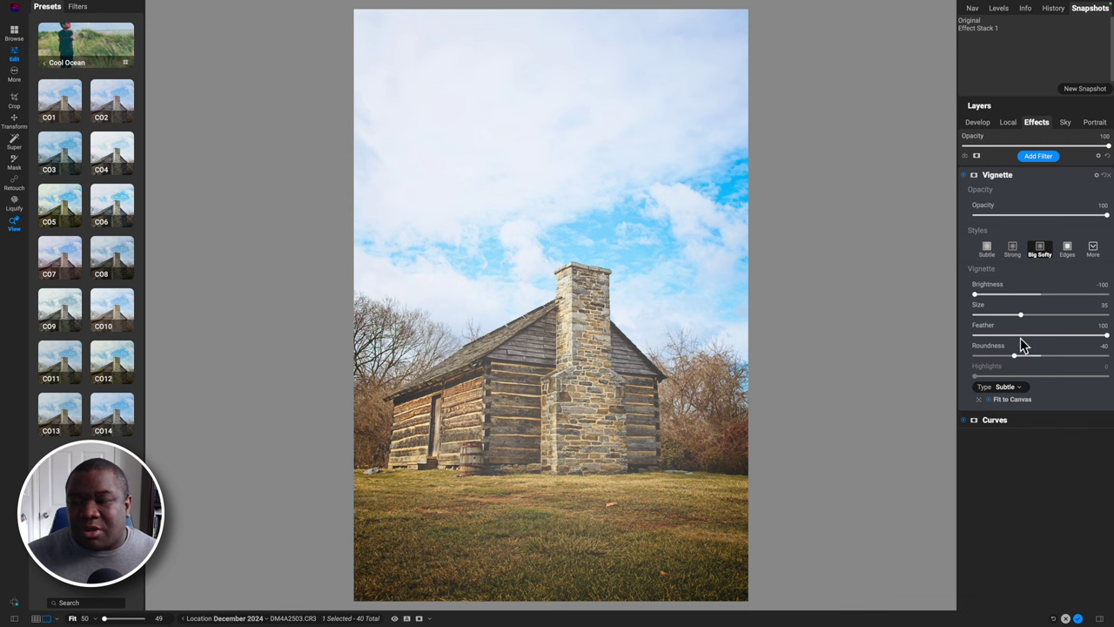
{"action": "left_click_drag", "start_coordinate": [1026, 318], "coordinate": [984, 322]}
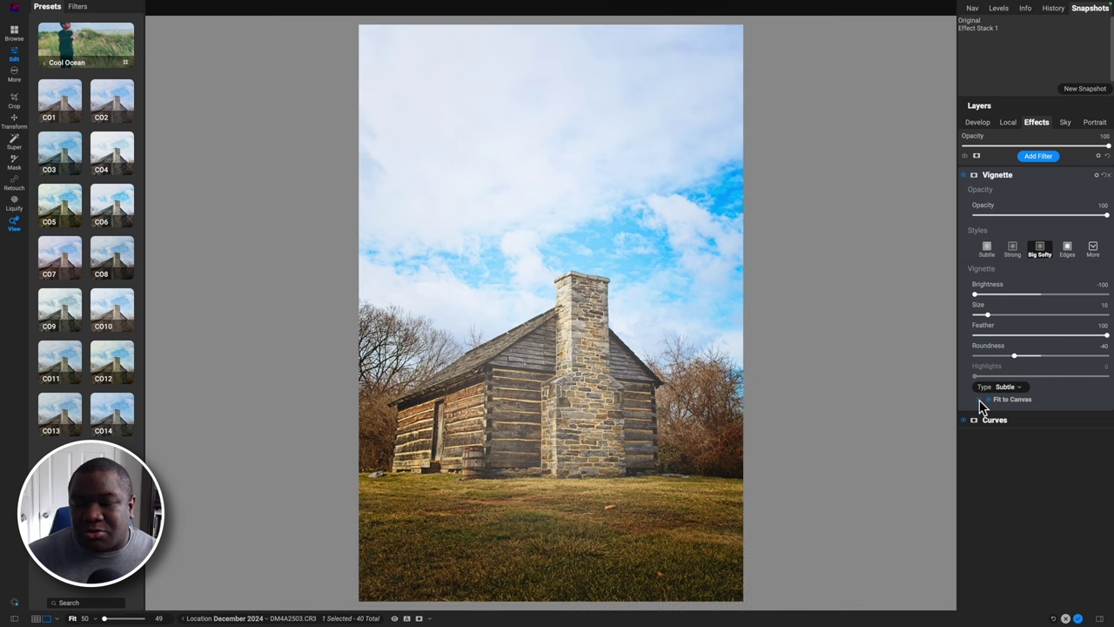
{"action": "left_click_drag", "start_coordinate": [587, 366], "coordinate": [557, 389]}
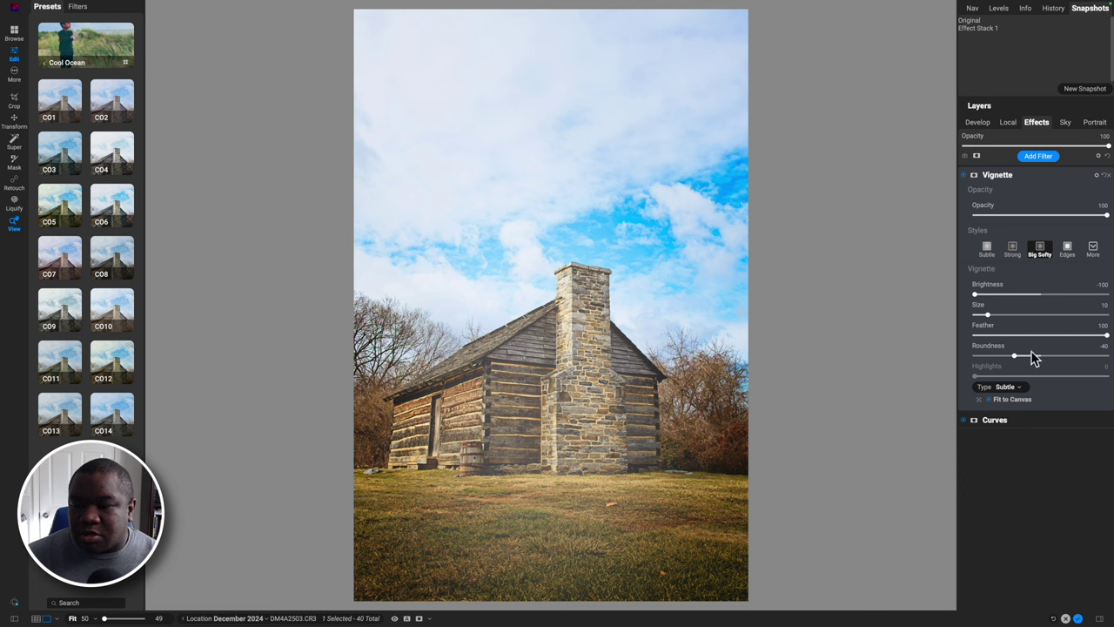
{"action": "mouse_move", "coordinate": [1015, 357]}
{"action": "left_mouse_down"}
{"action": "mouse_move", "coordinate": [990, 357]}
{"action": "mouse_move", "coordinate": [1026, 361]}
{"action": "left_mouse_up"}
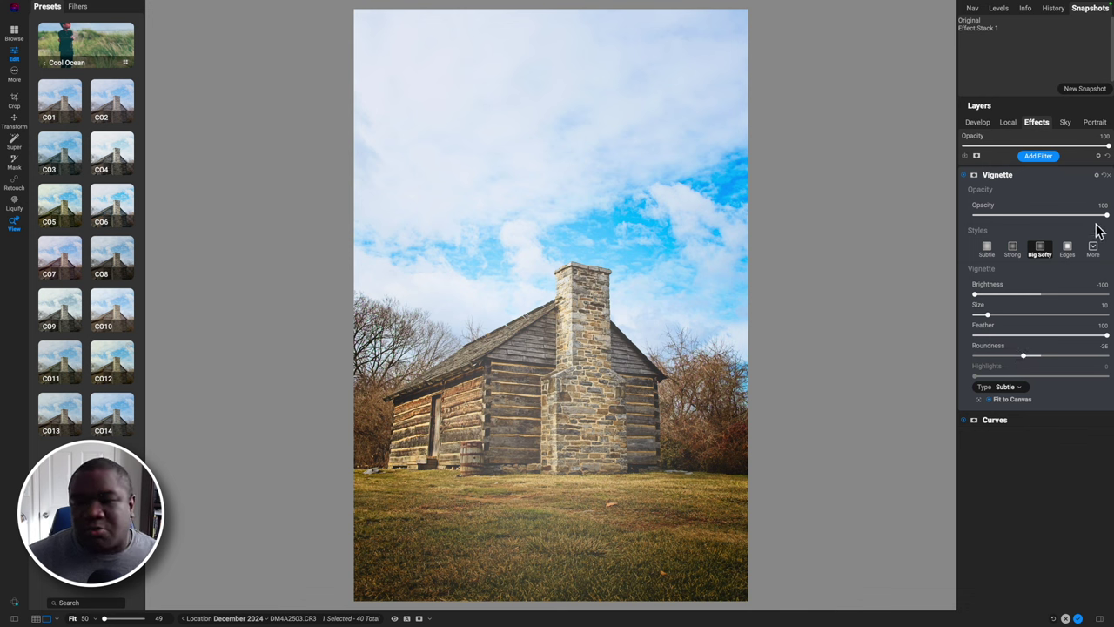
{"action": "mouse_move", "coordinate": [1104, 218]}
{"action": "left_mouse_down"}
{"action": "mouse_move", "coordinate": [1049, 227]}
{"action": "mouse_move", "coordinate": [1106, 218]}
{"action": "left_mouse_up"}
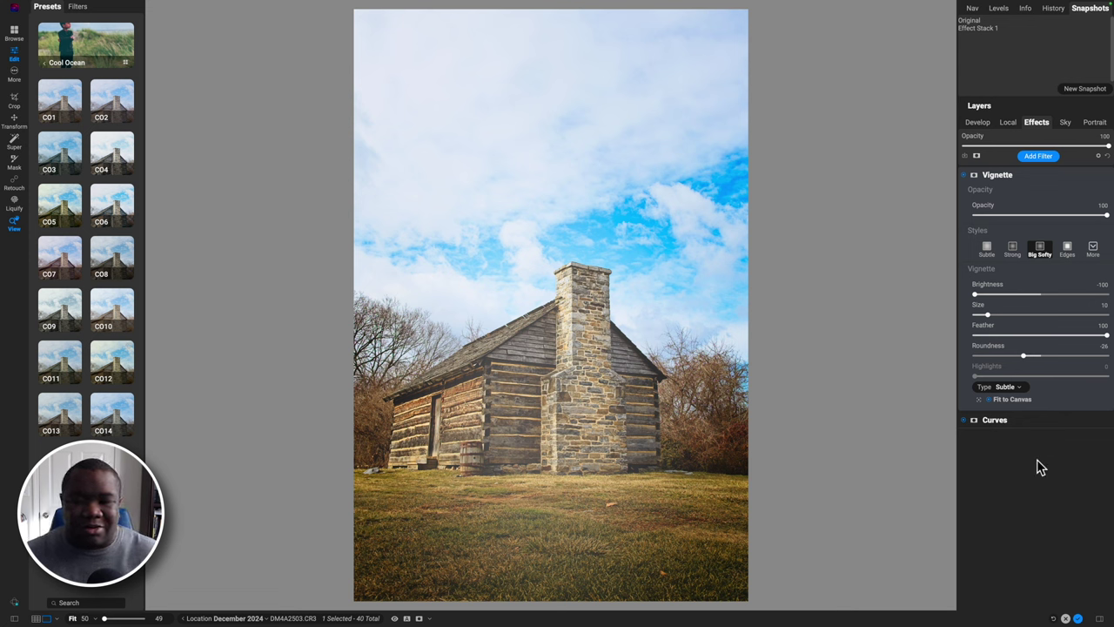
Turn the preview off and back on to compare the current edit with the unedited photo.
{"action": "key", "text": "backslash"}
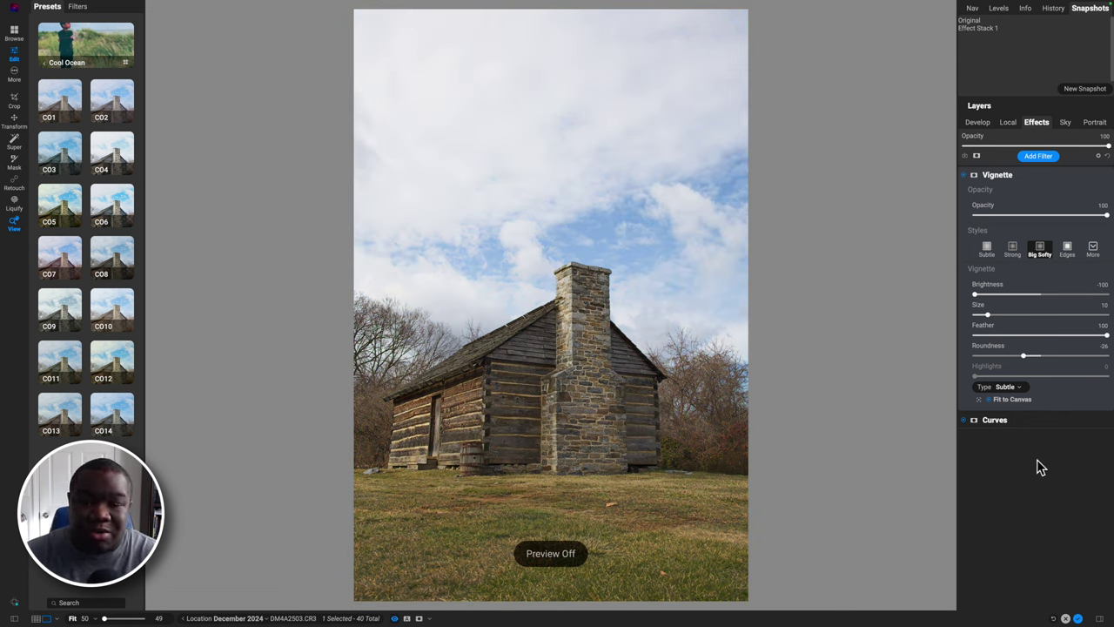
{"action": "key", "text": "backslash"}
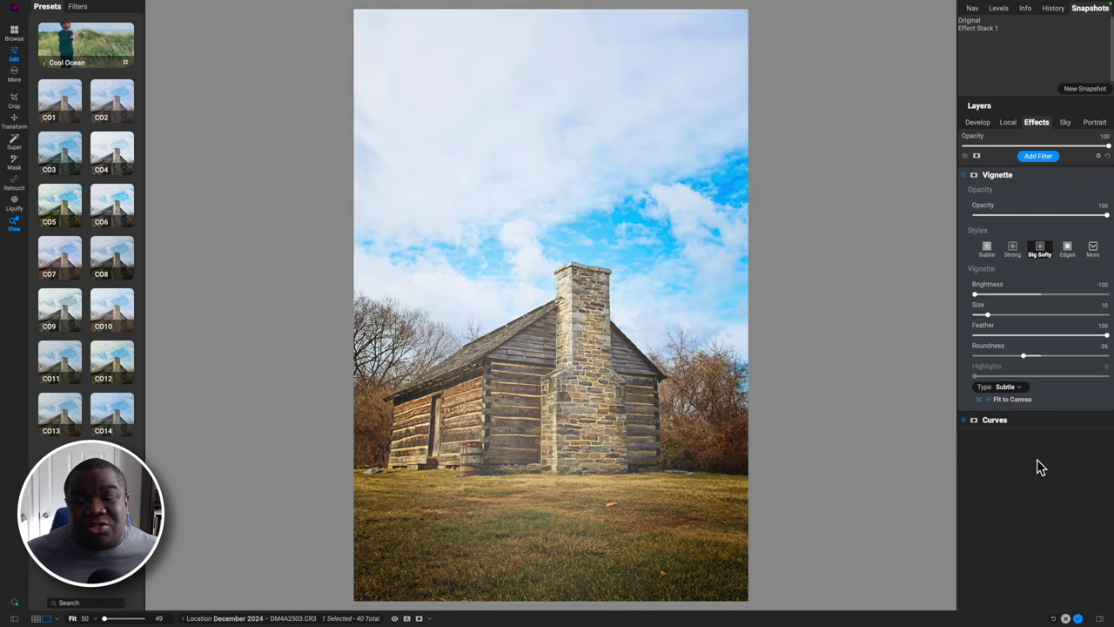